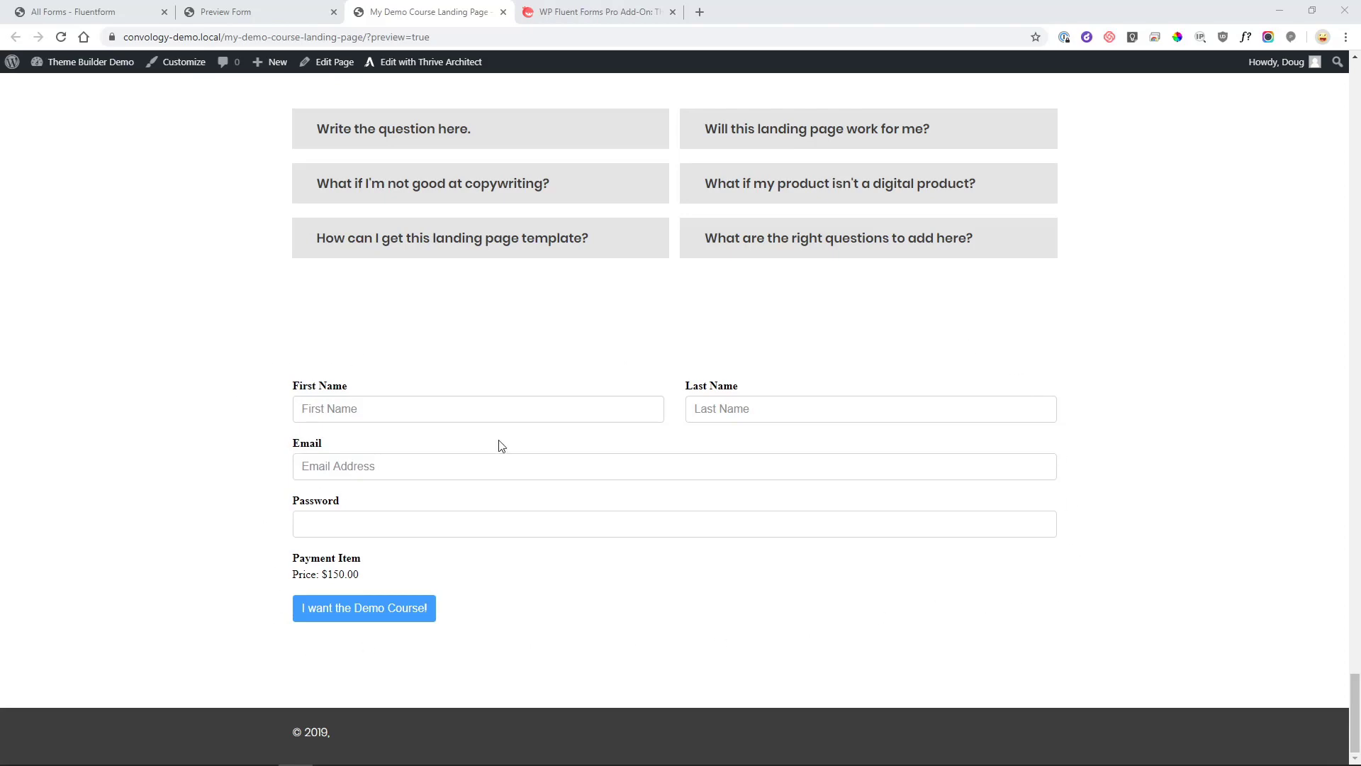
# Review the $150 checkout form embedded in the landing page preview.
pyautogui.scroll(6, 1028, 386)
pyautogui.scroll(-6, 945, 462)
pyautogui.moveTo(374, 572); pyautogui.dragTo(407, 576)
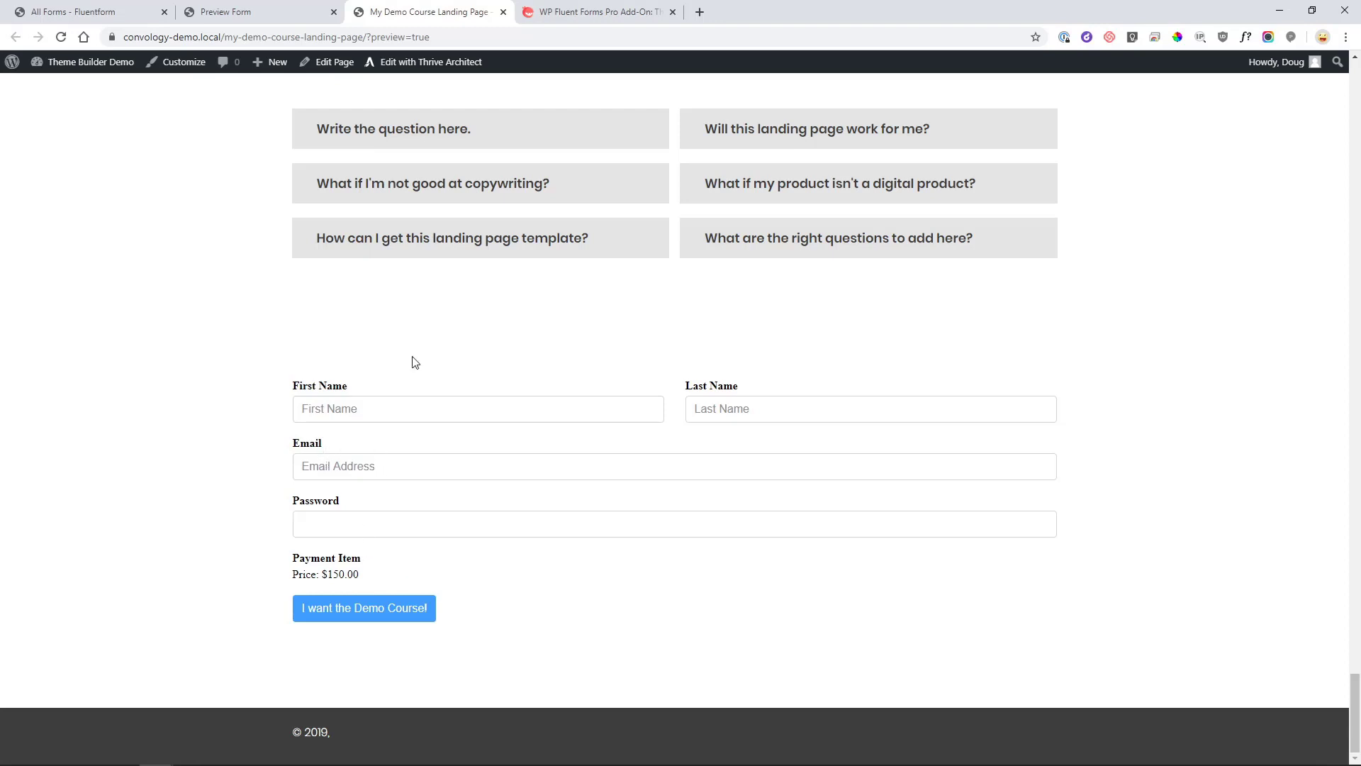
# Compare single-site and unlimited lifetime Pro license prices with annual ones, then return to All Forms.
pyautogui.click(569, 15)
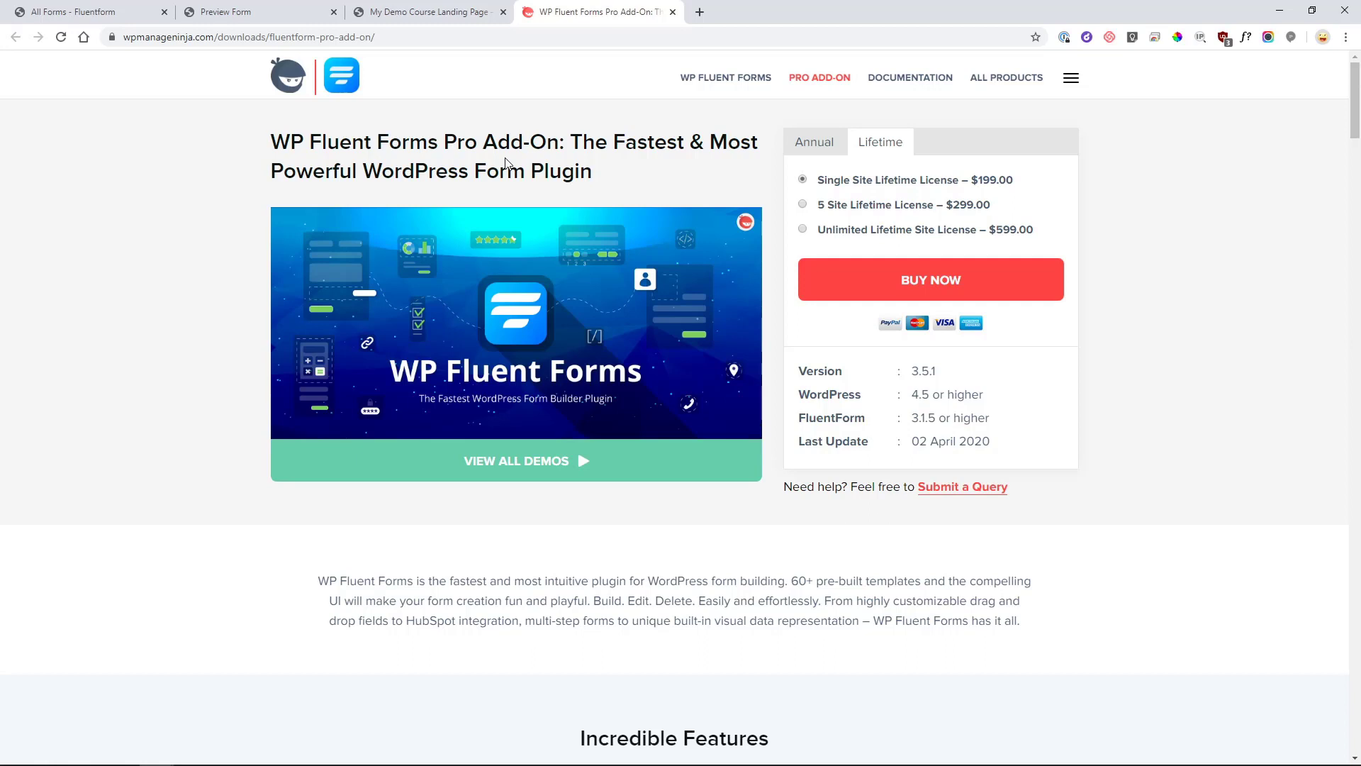
pyautogui.click(883, 229)
pyautogui.click(803, 181)
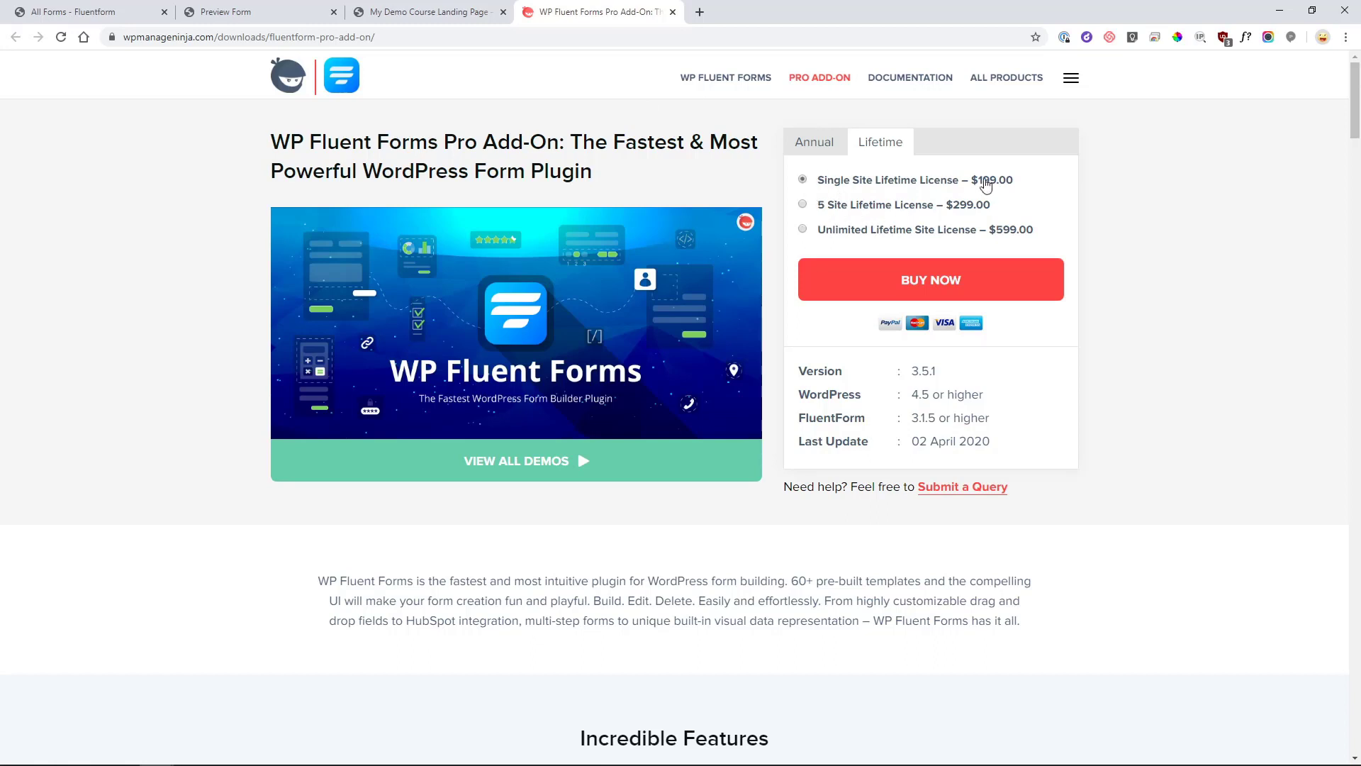
pyautogui.click(857, 234)
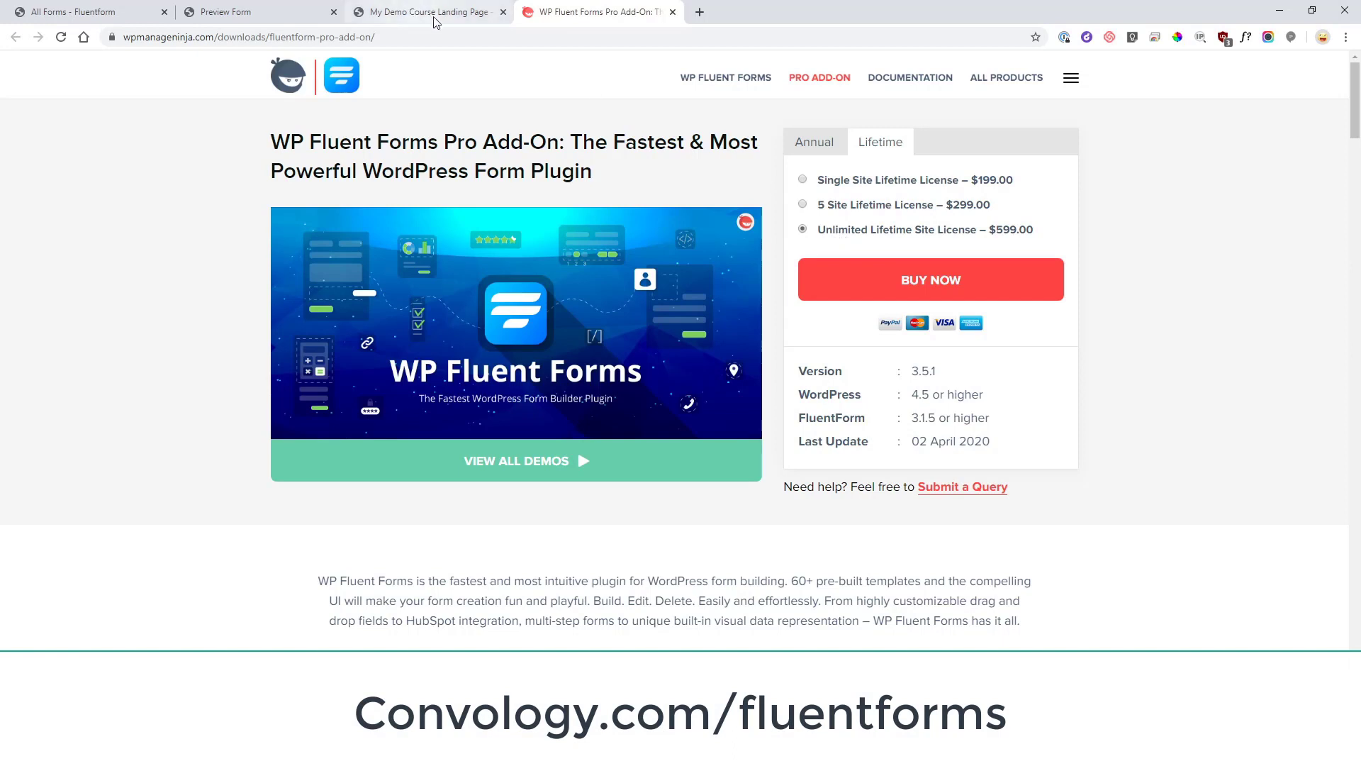
pyautogui.click(830, 144)
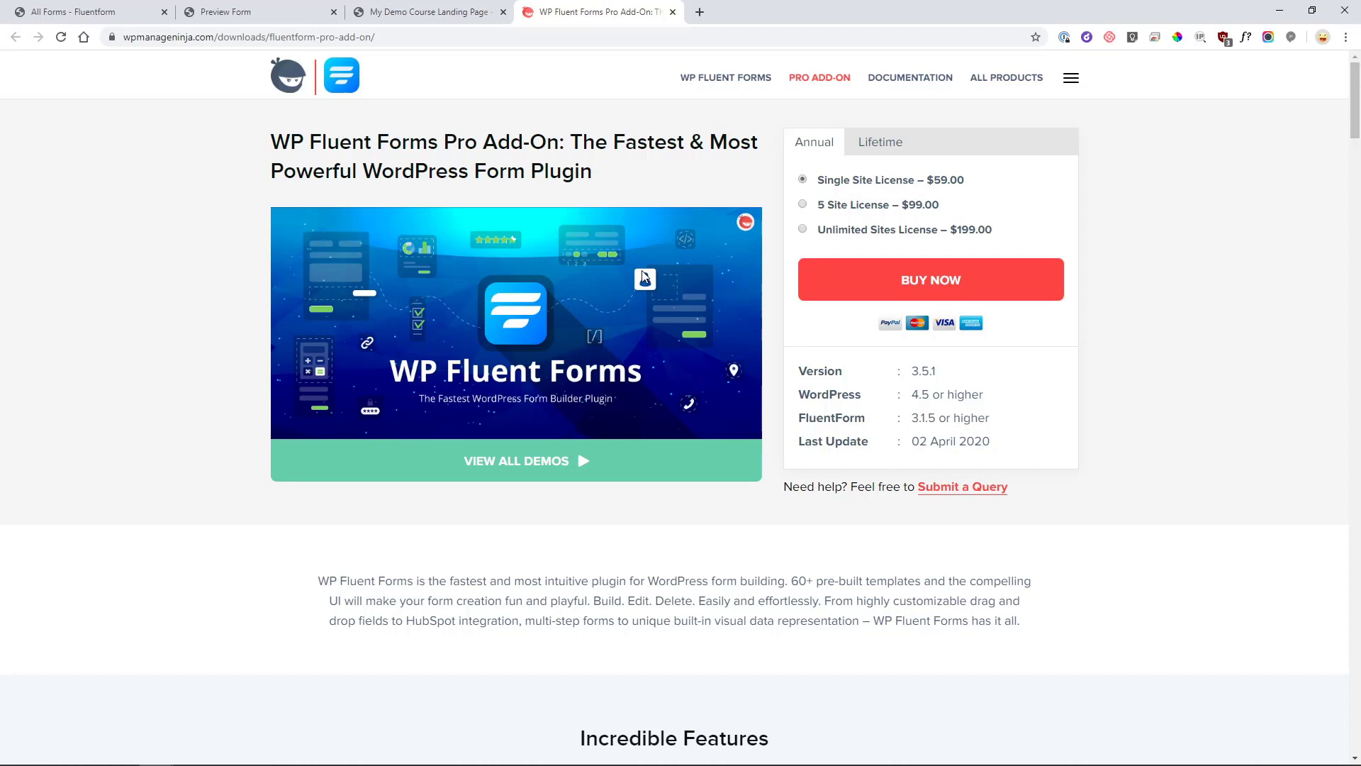
pyautogui.hotkey('ctrl', '1')
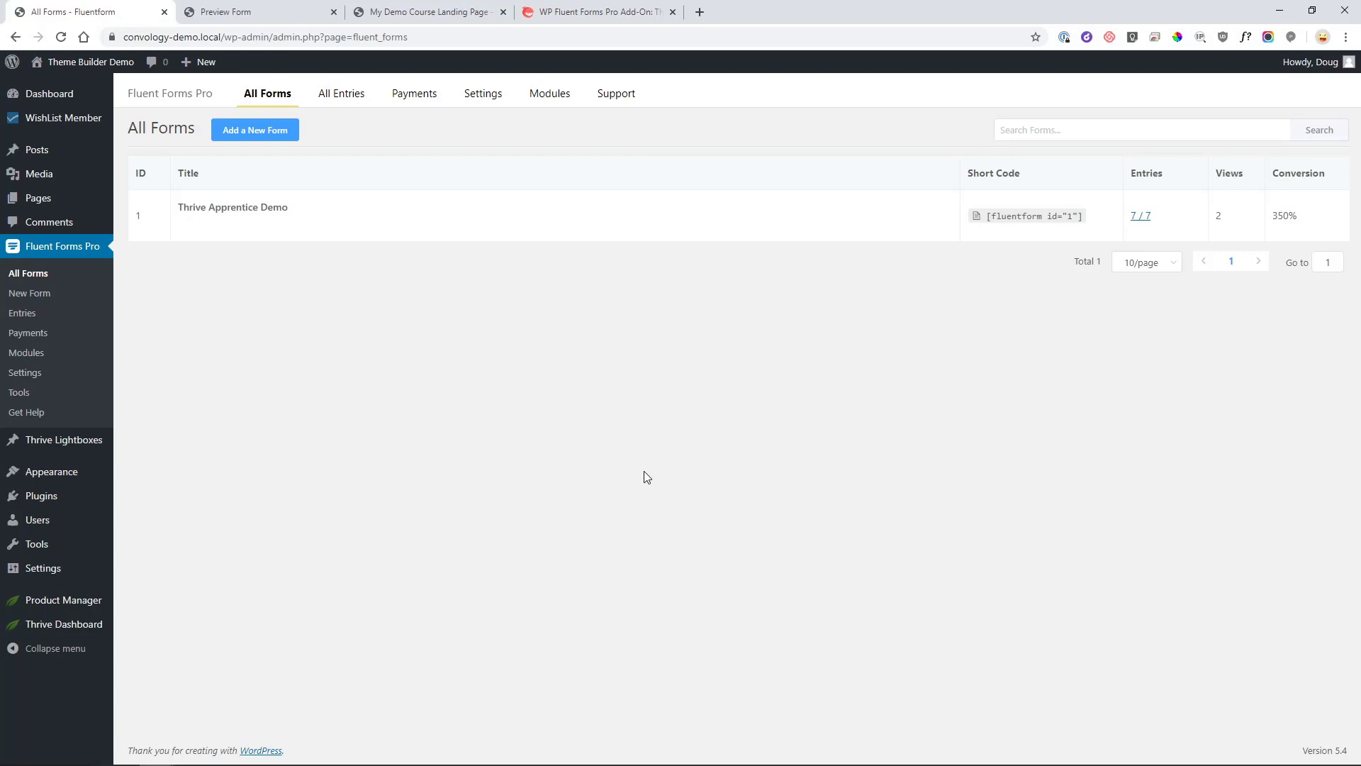
# Open the Access Restrictions of My Demo Course in Thrive Apprentice.
pyautogui.moveTo(83, 624)
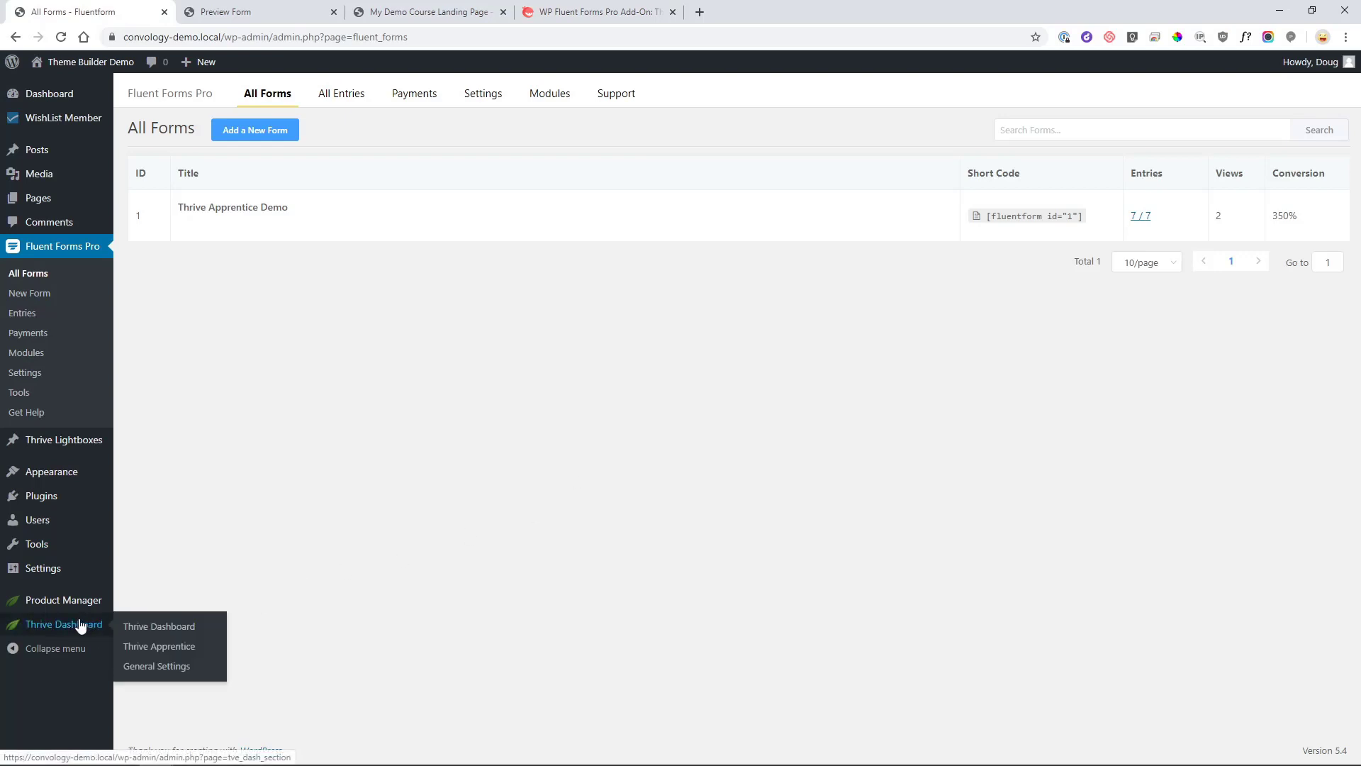
pyautogui.click(157, 647)
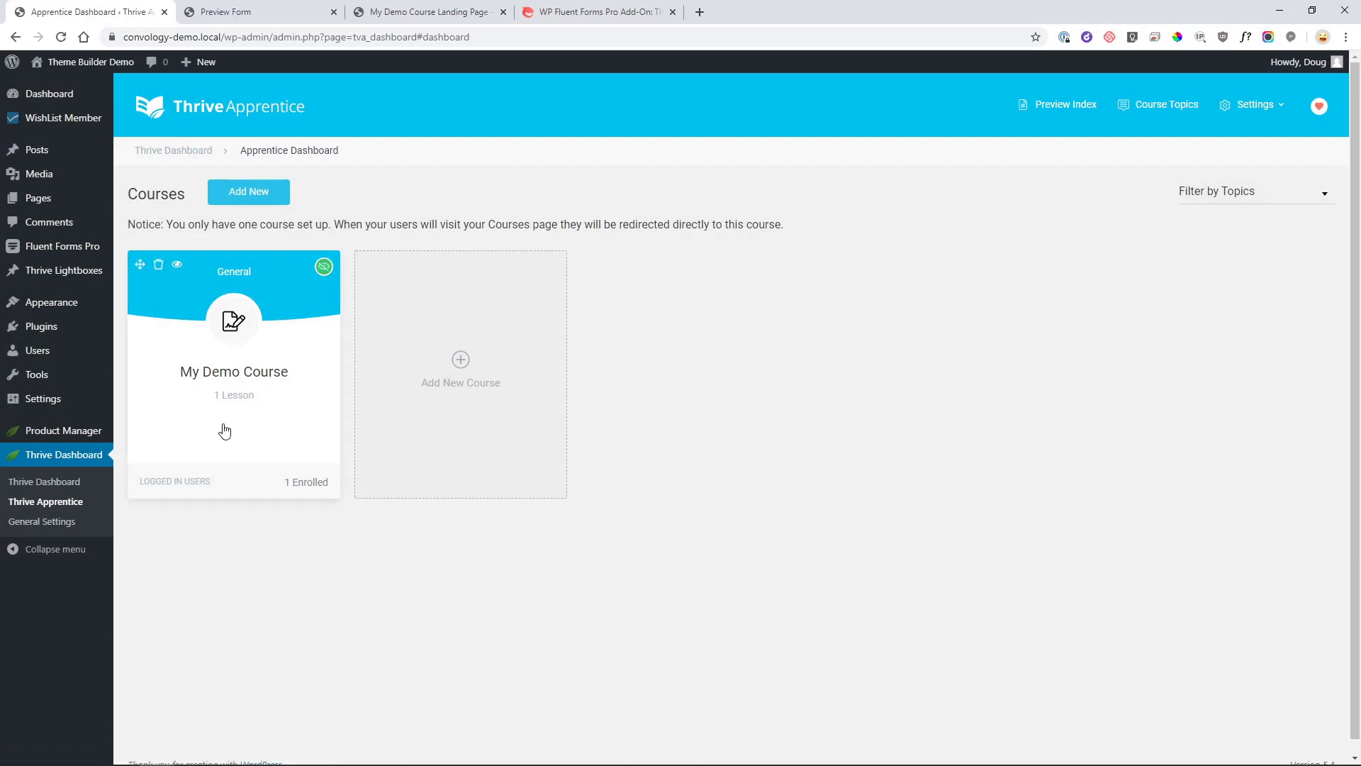
pyautogui.click(305, 327)
pyautogui.click(414, 338)
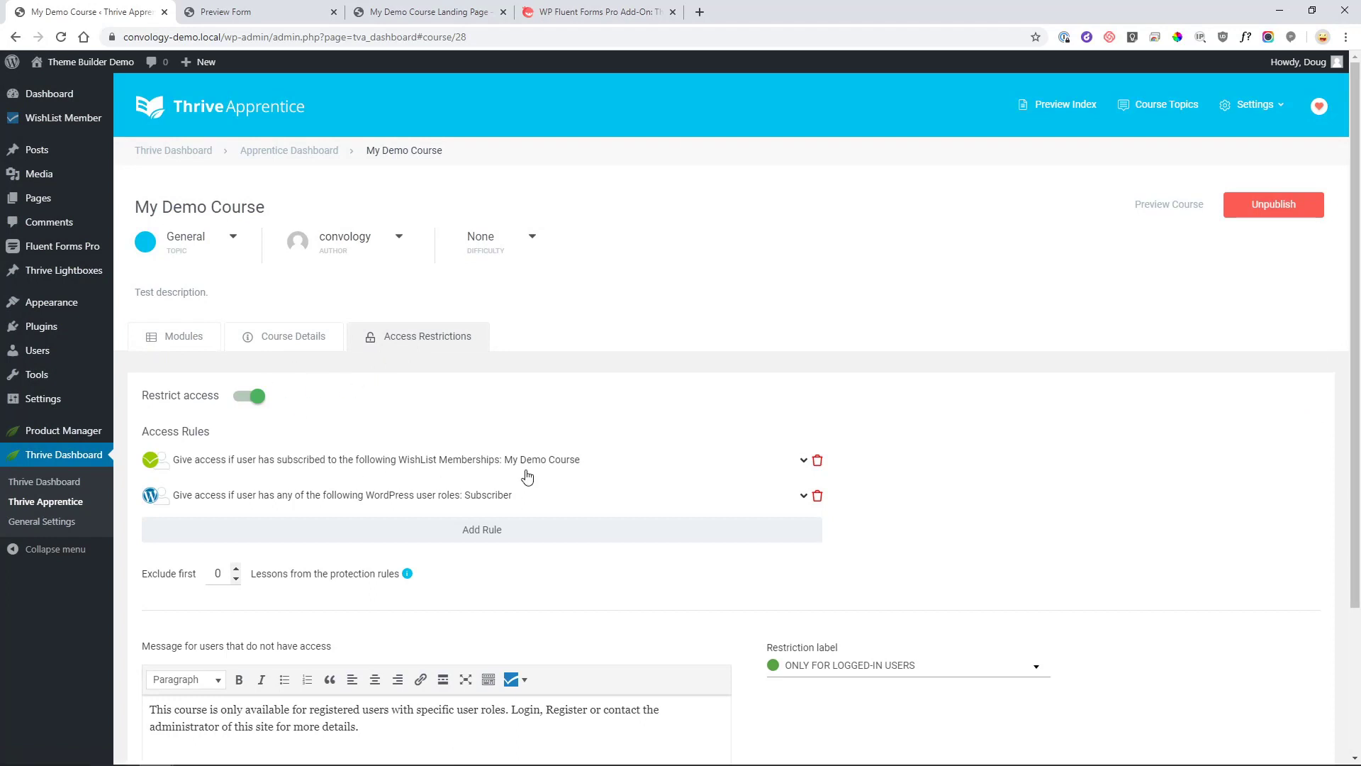
# Expand the WishList 'My Demo Course' membership rule and the Subscriber role rule.
pyautogui.click(209, 461)
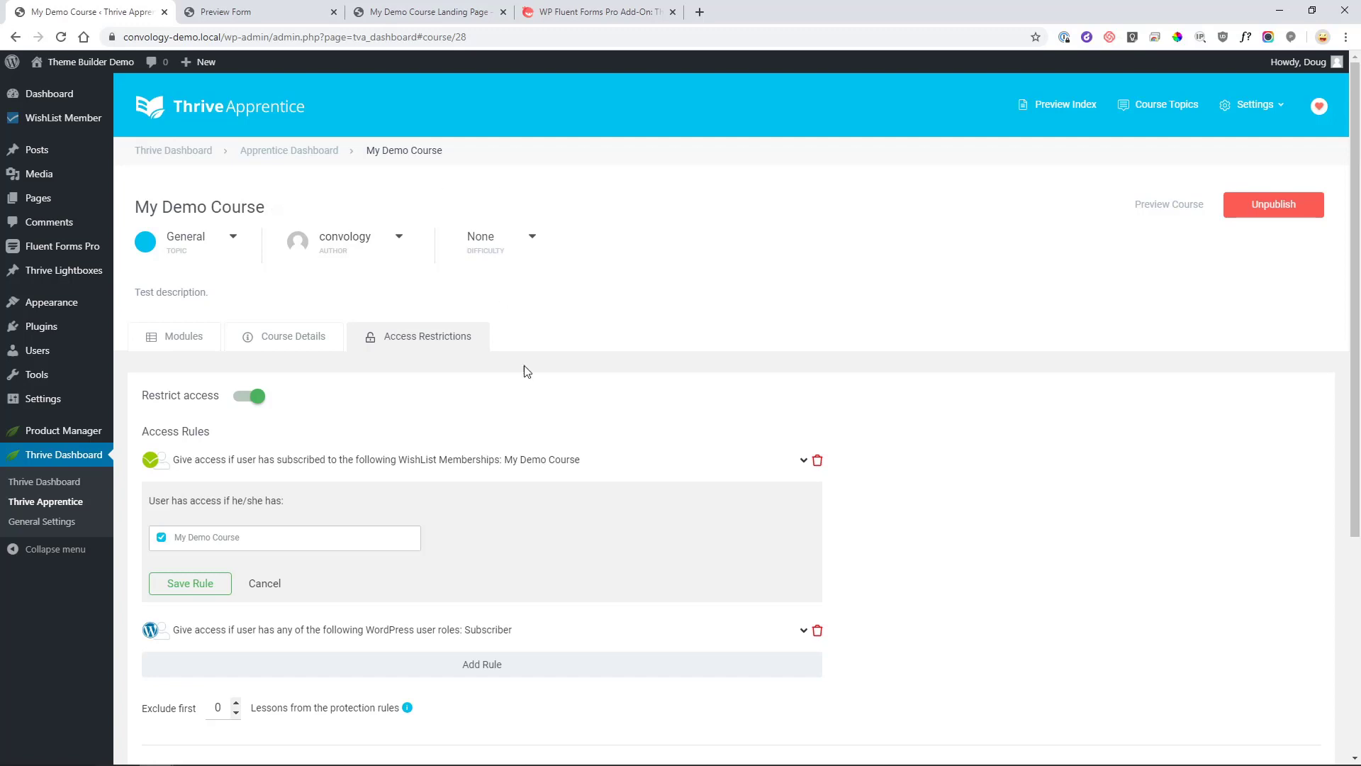
pyautogui.click(383, 635)
pyautogui.scroll(-2, 387, 581)
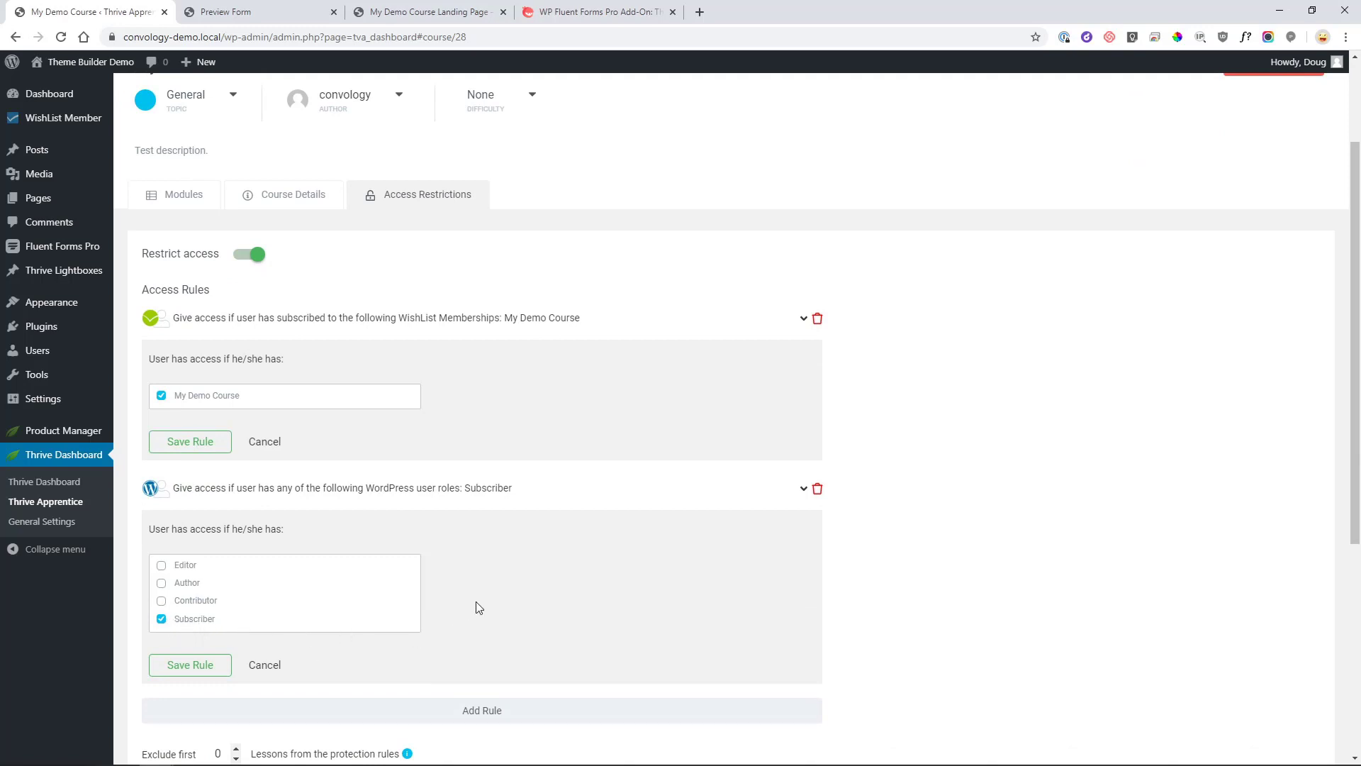
pyautogui.click(516, 327)
pyautogui.click(516, 326)
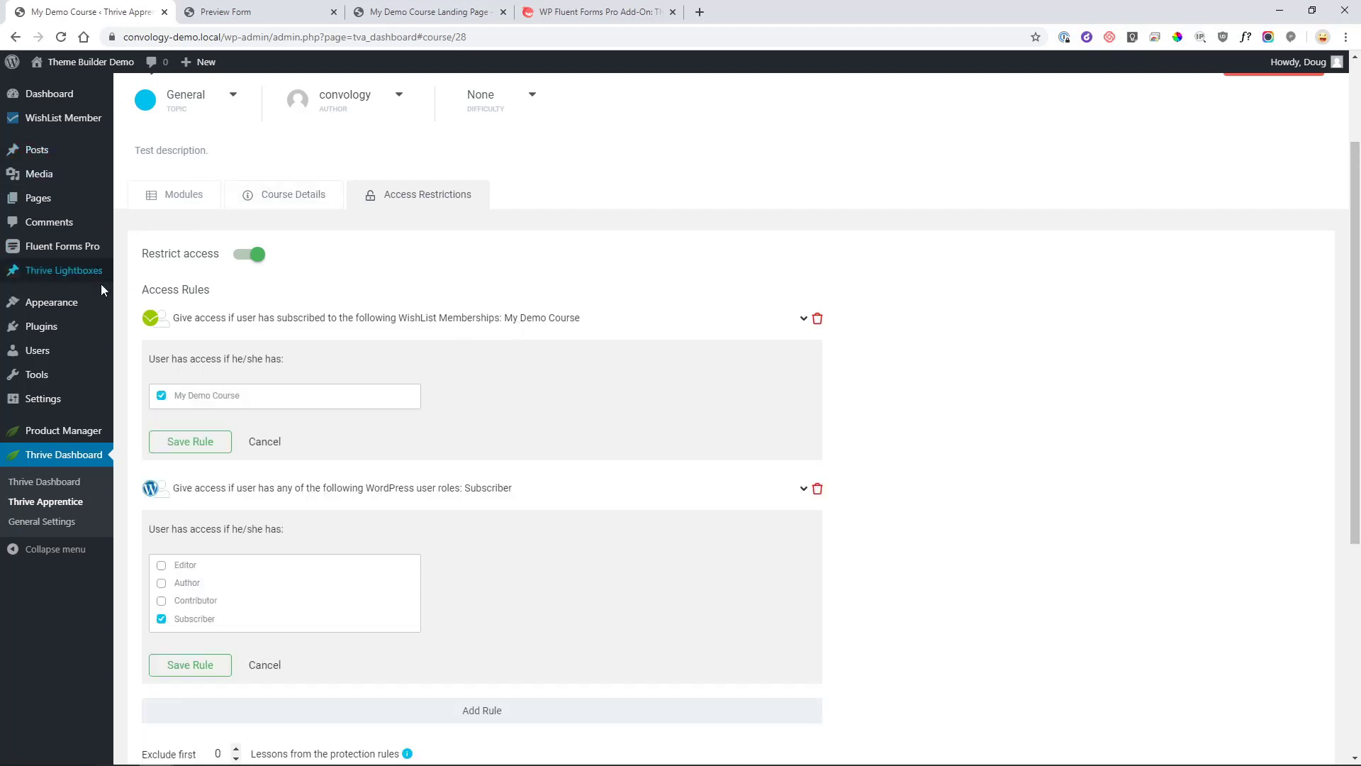
# Create a new Fluent Forms form from the Blank Form template.
pyautogui.click(71, 256)
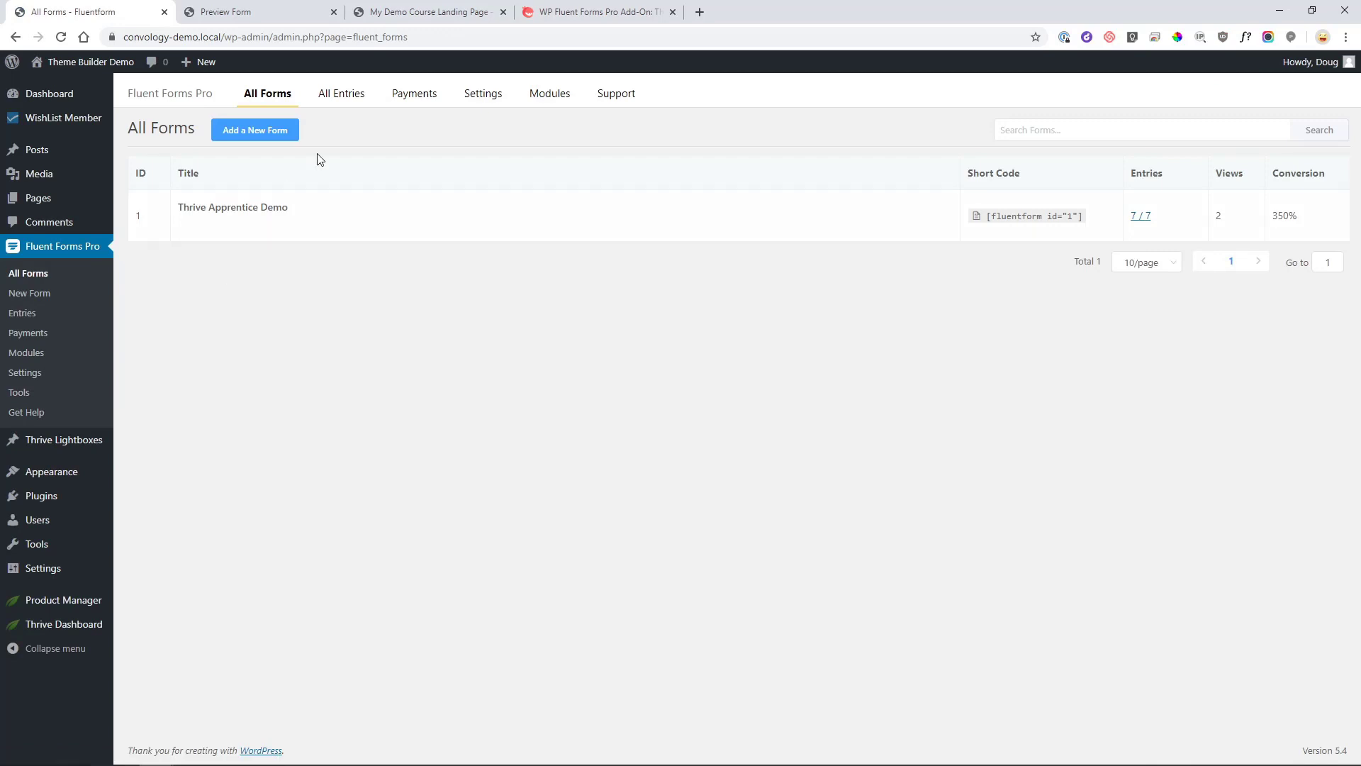
pyautogui.click(256, 133)
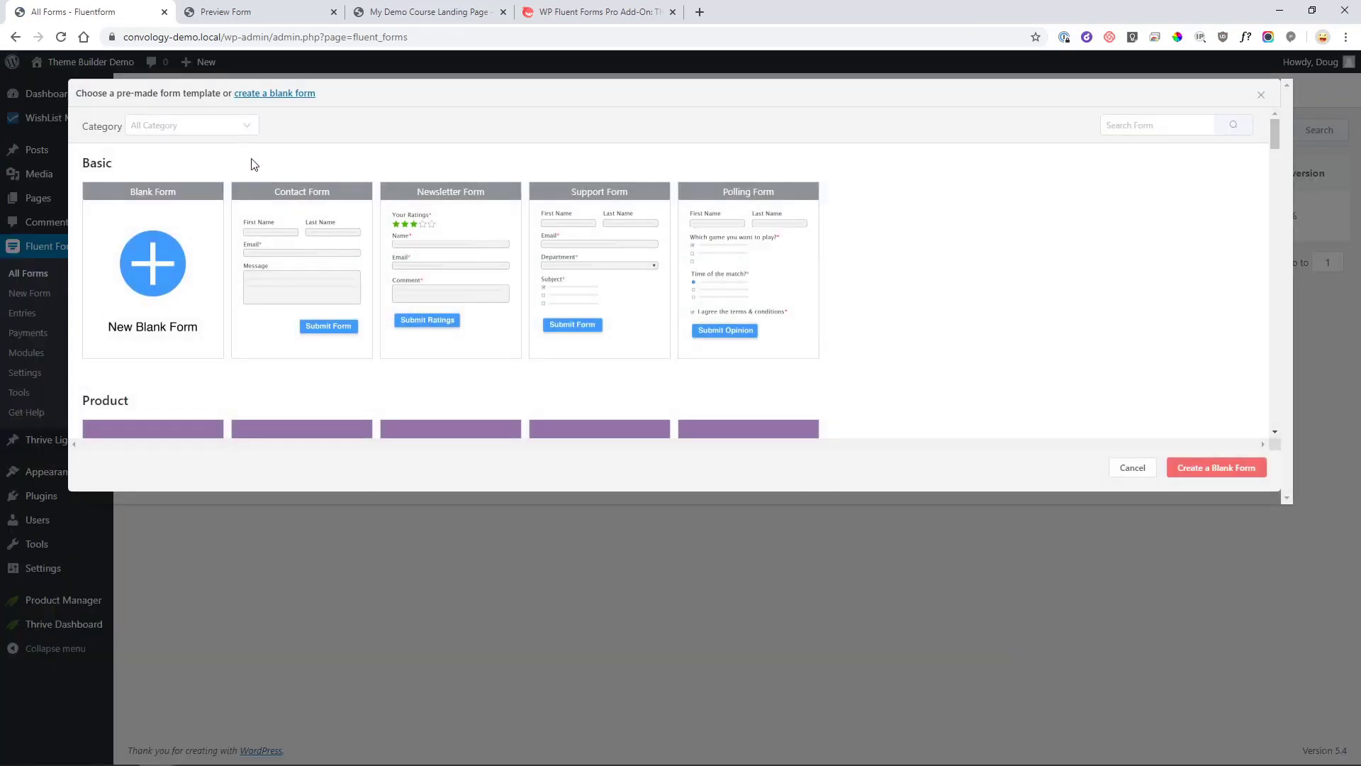
pyautogui.scroll(-1, 537, 348)
pyautogui.scroll(-5, 537, 348)
pyautogui.scroll(5, 538, 326)
pyautogui.click(150, 277)
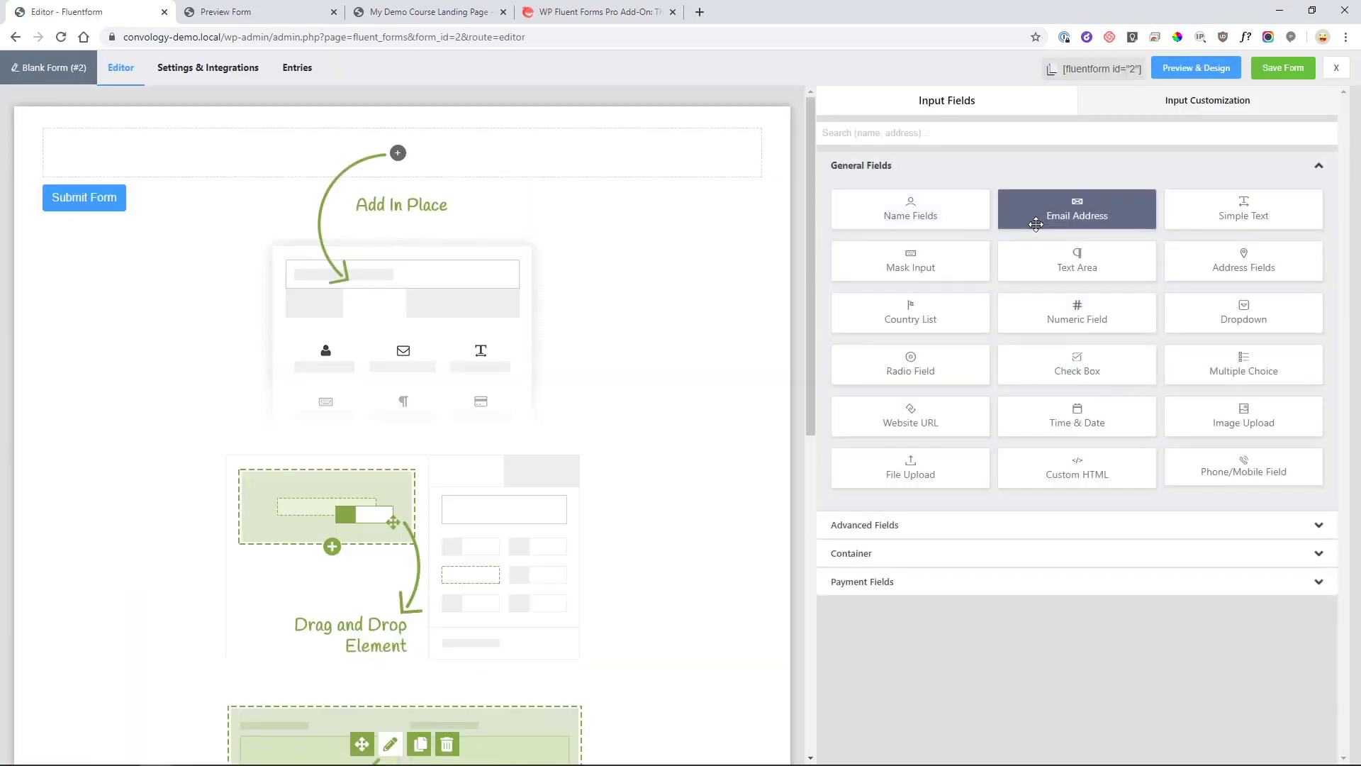
# Add Name fields, an Email Address field and an advanced Password field.
pyautogui.click(915, 216)
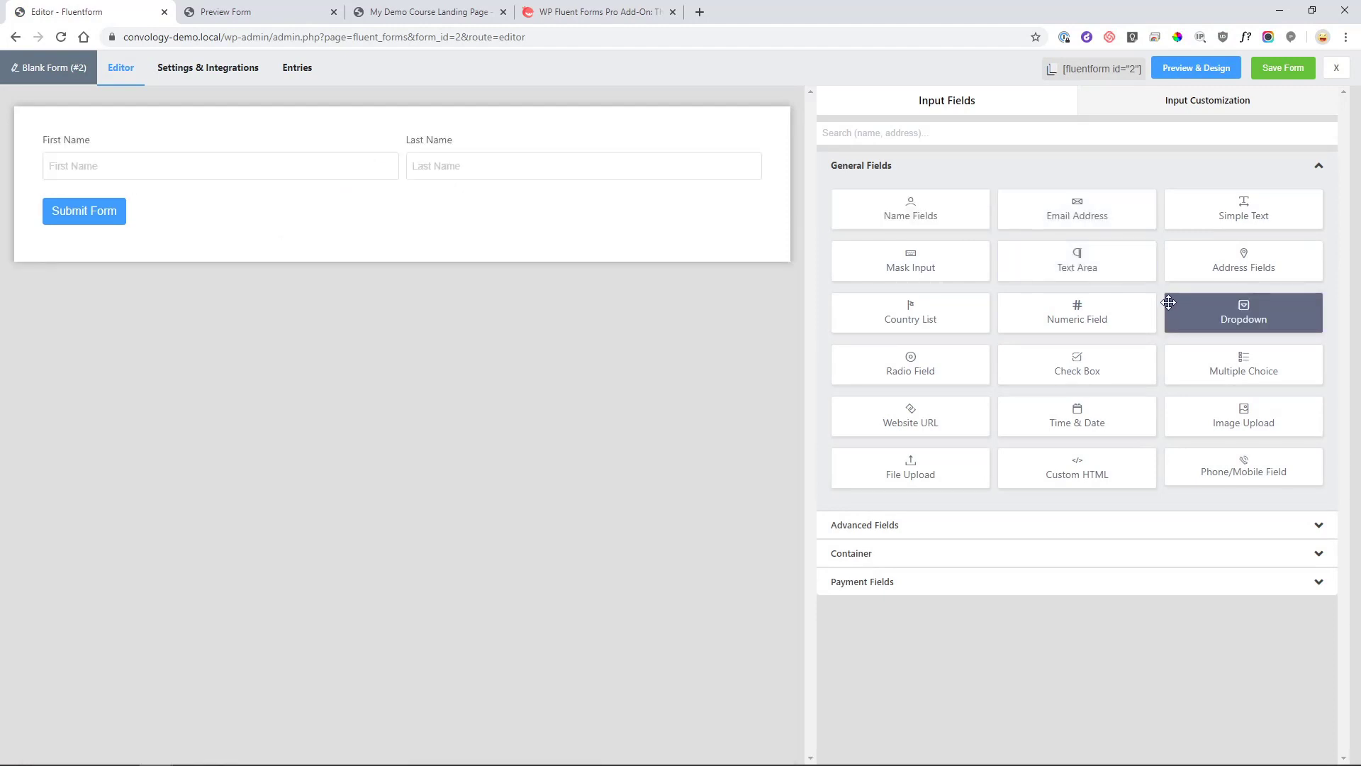
pyautogui.click(1106, 215)
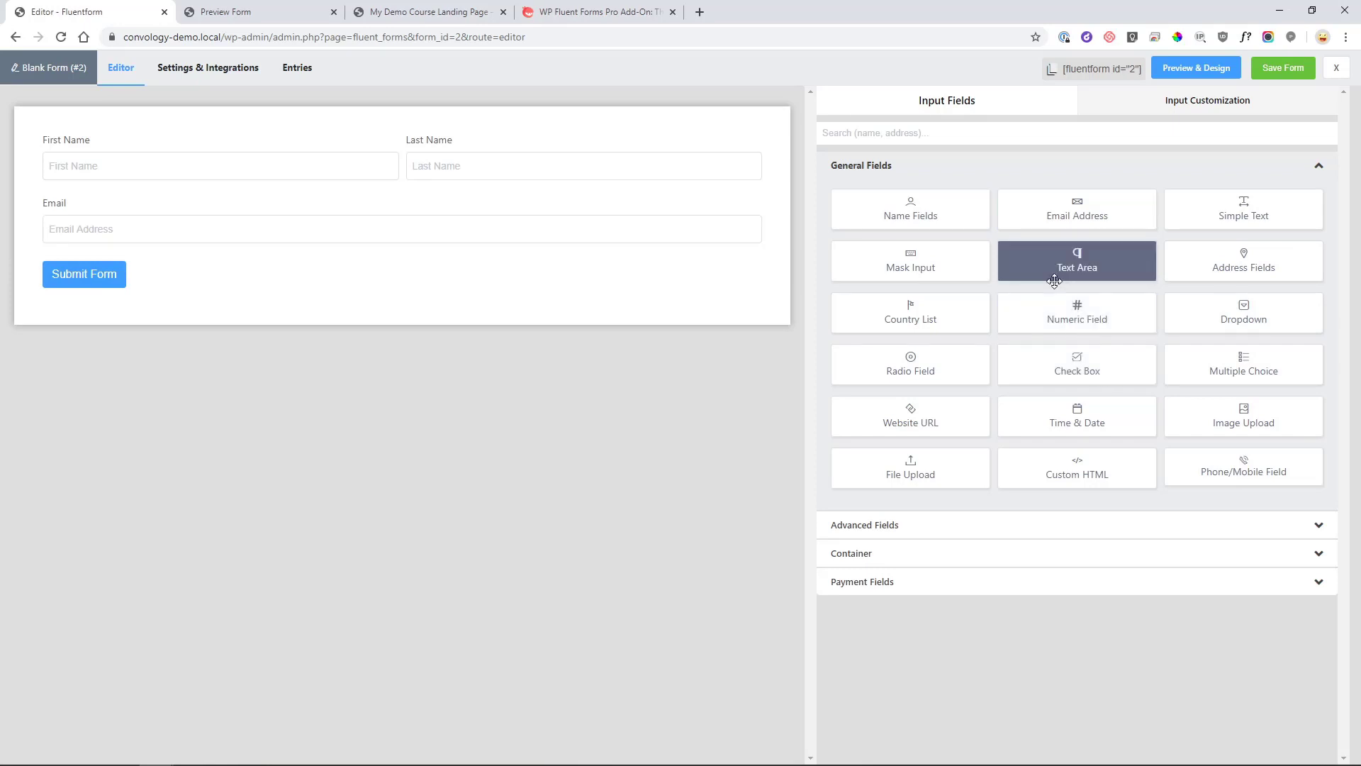
pyautogui.click(926, 527)
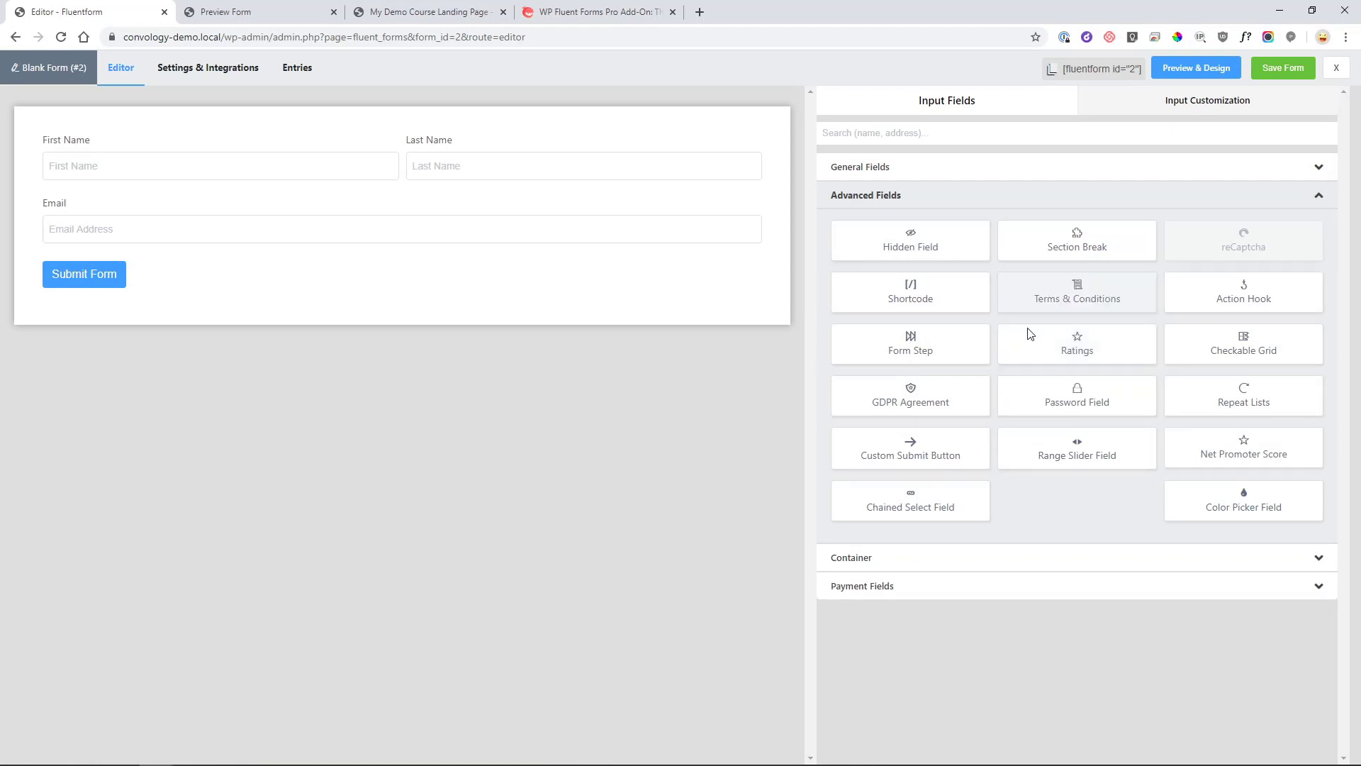
pyautogui.click(1077, 395)
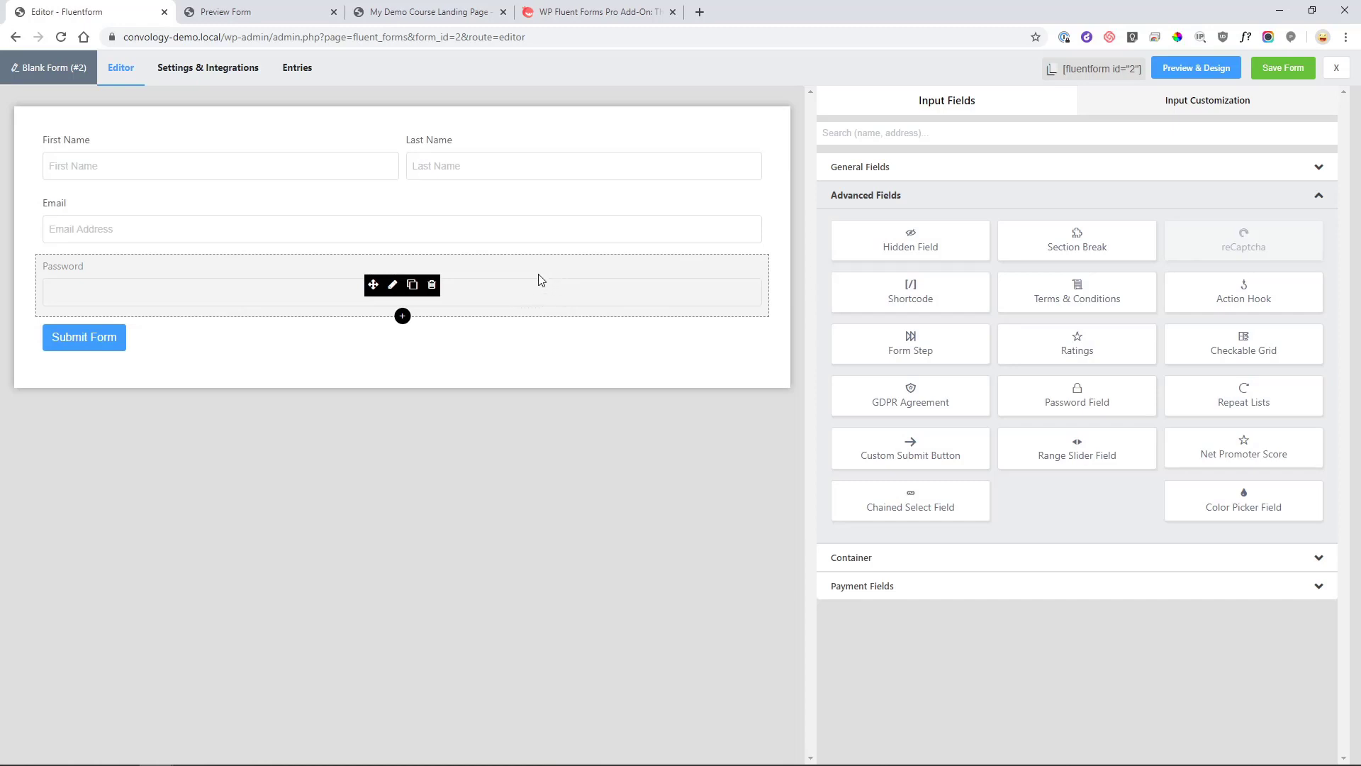
# Add a Payment Item with its amount changed from 10 to 150.00, plus a Stripe card Payment Method field.
pyautogui.click(879, 594)
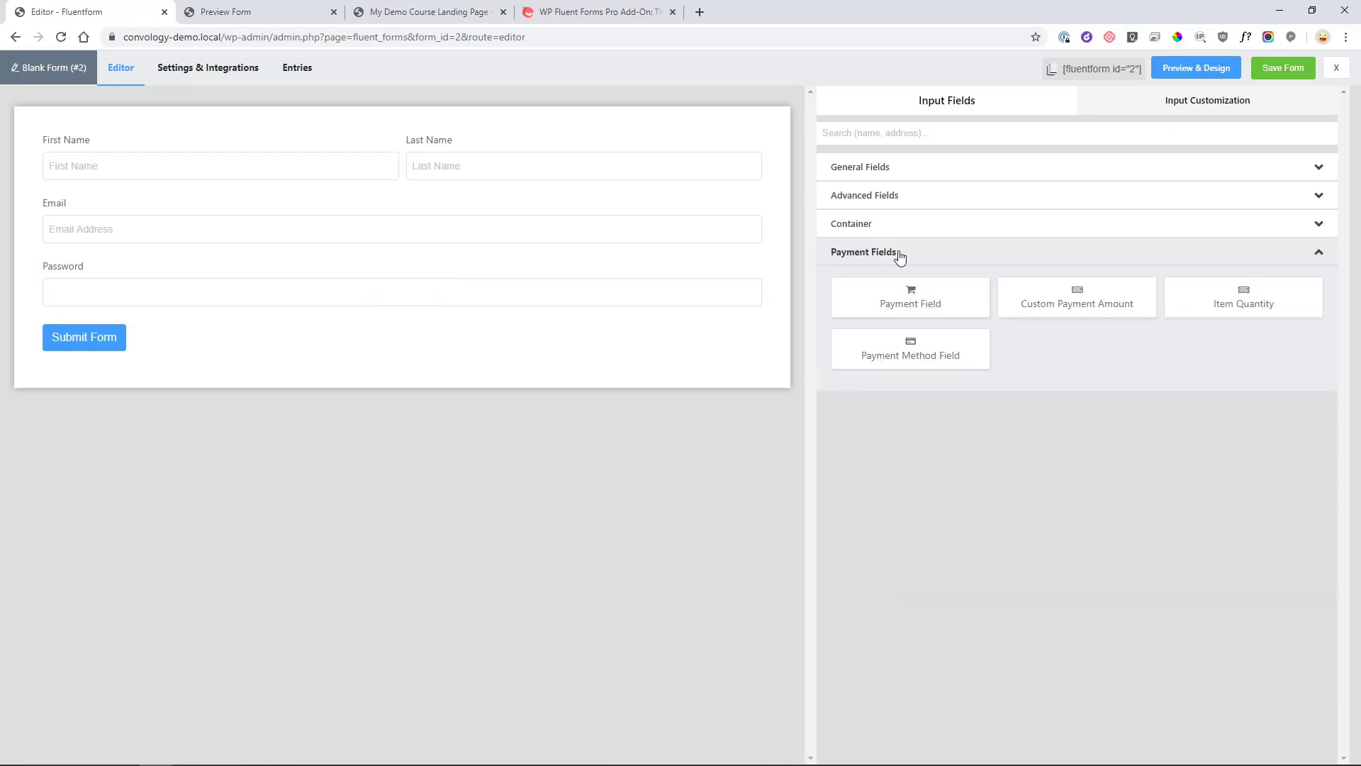
pyautogui.click(933, 310)
pyautogui.click(206, 359)
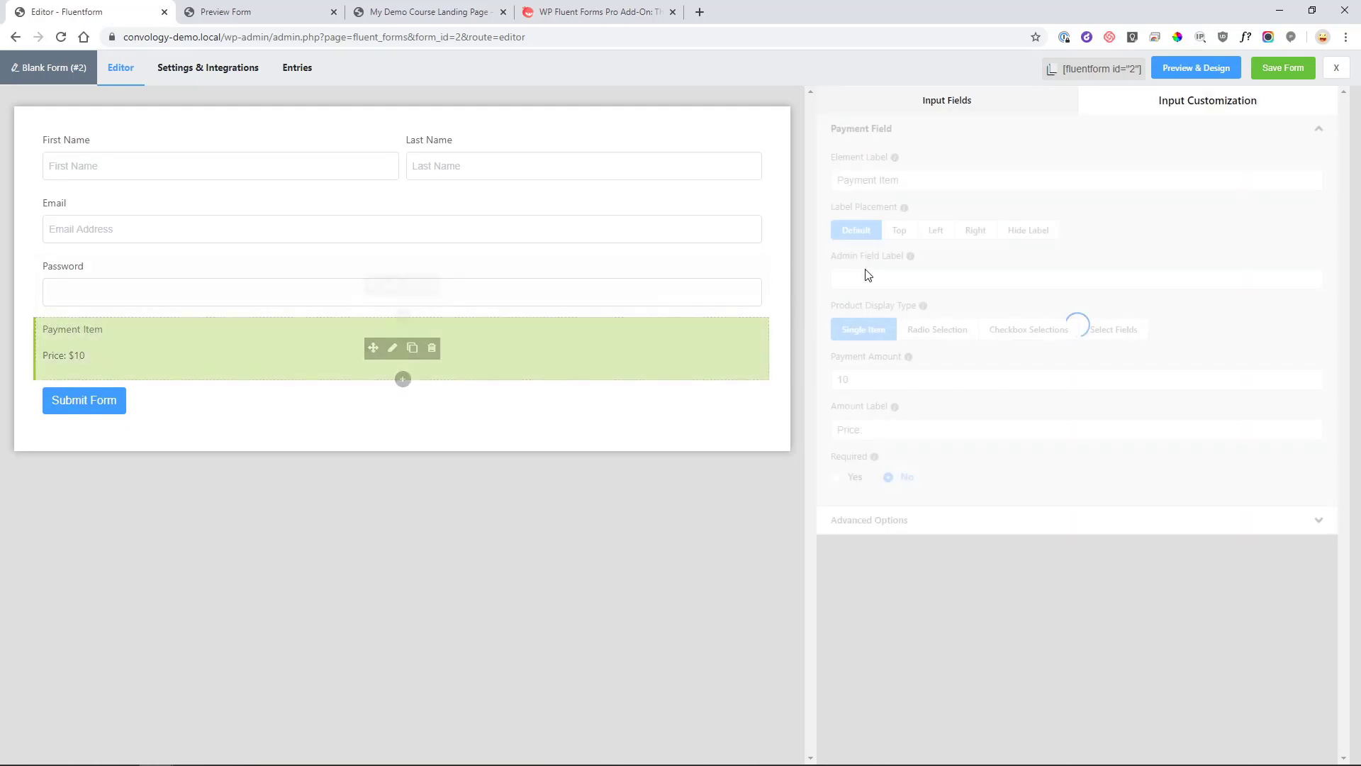
pyautogui.click(873, 380)
pyautogui.doubleClick(865, 378)
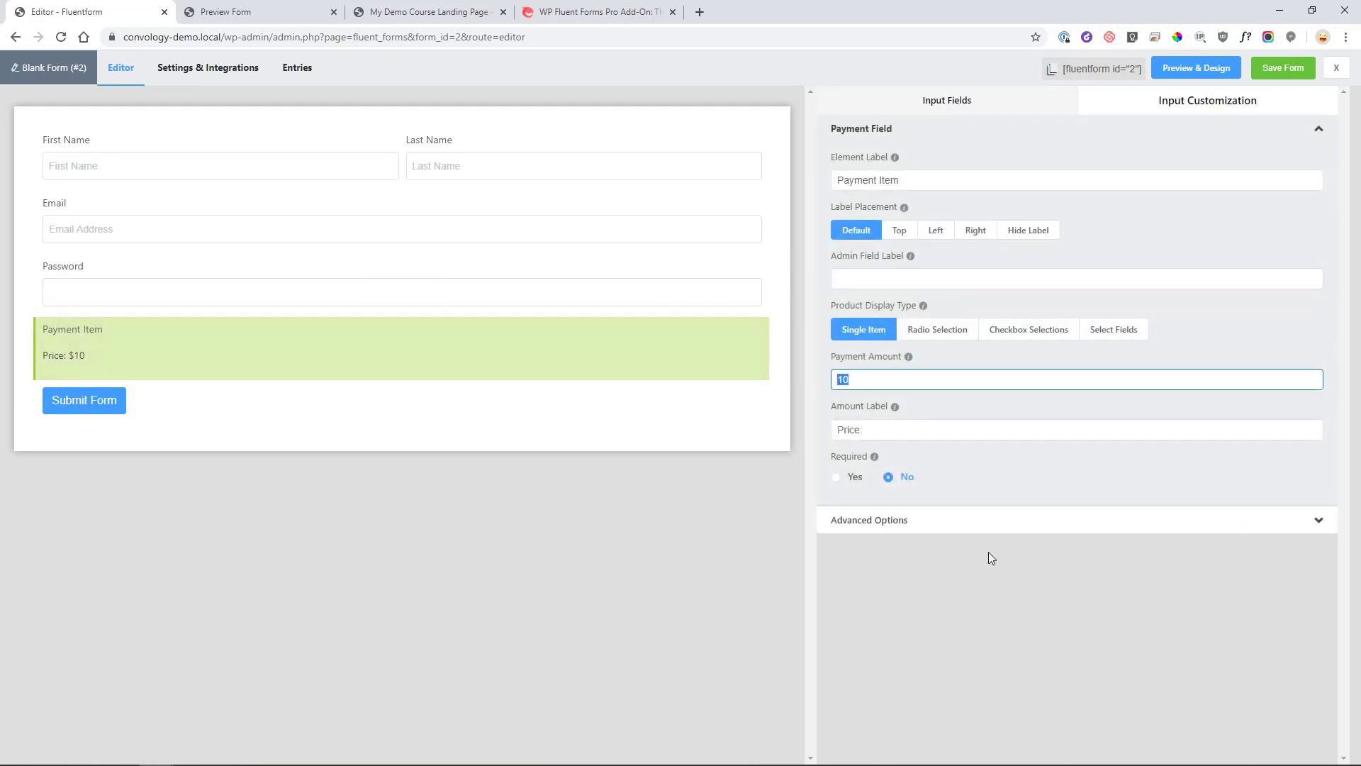
pyautogui.write('150.00')
pyautogui.click(641, 541)
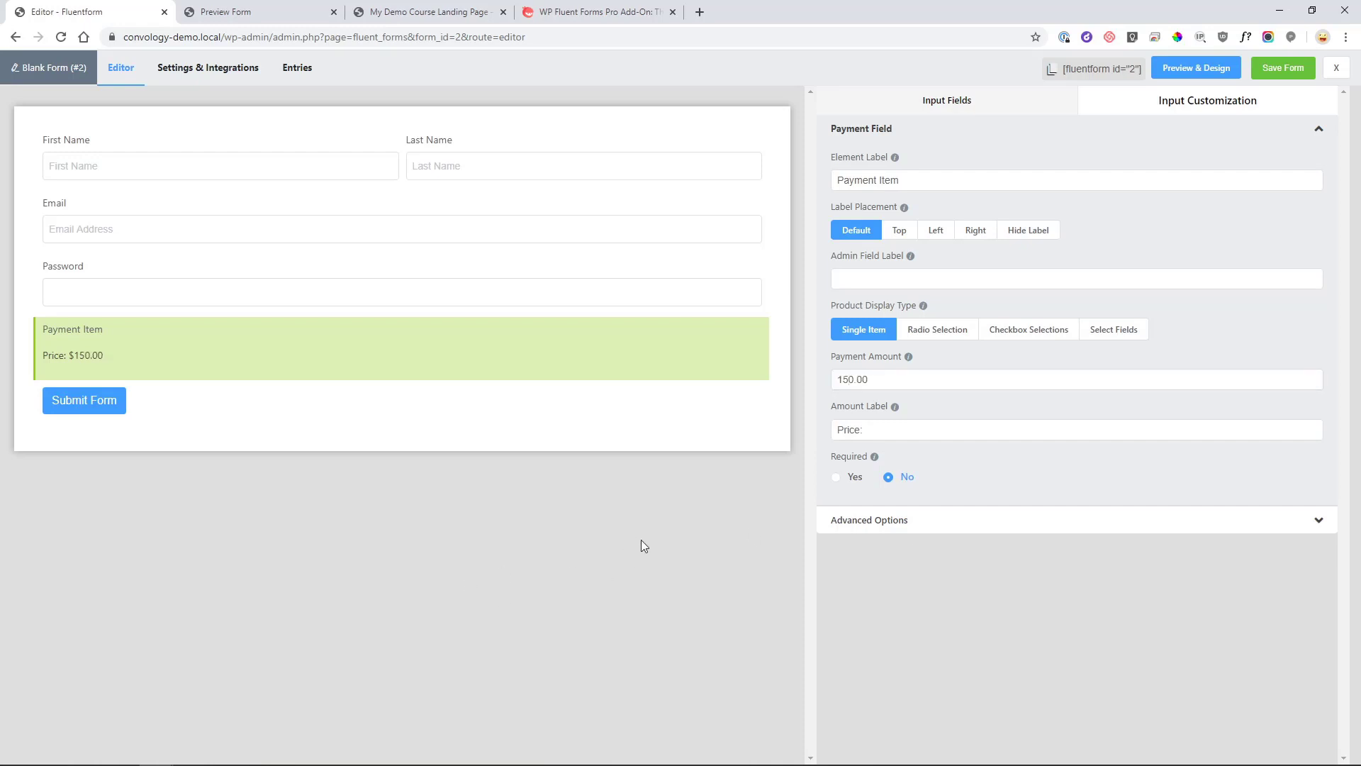
pyautogui.click(949, 100)
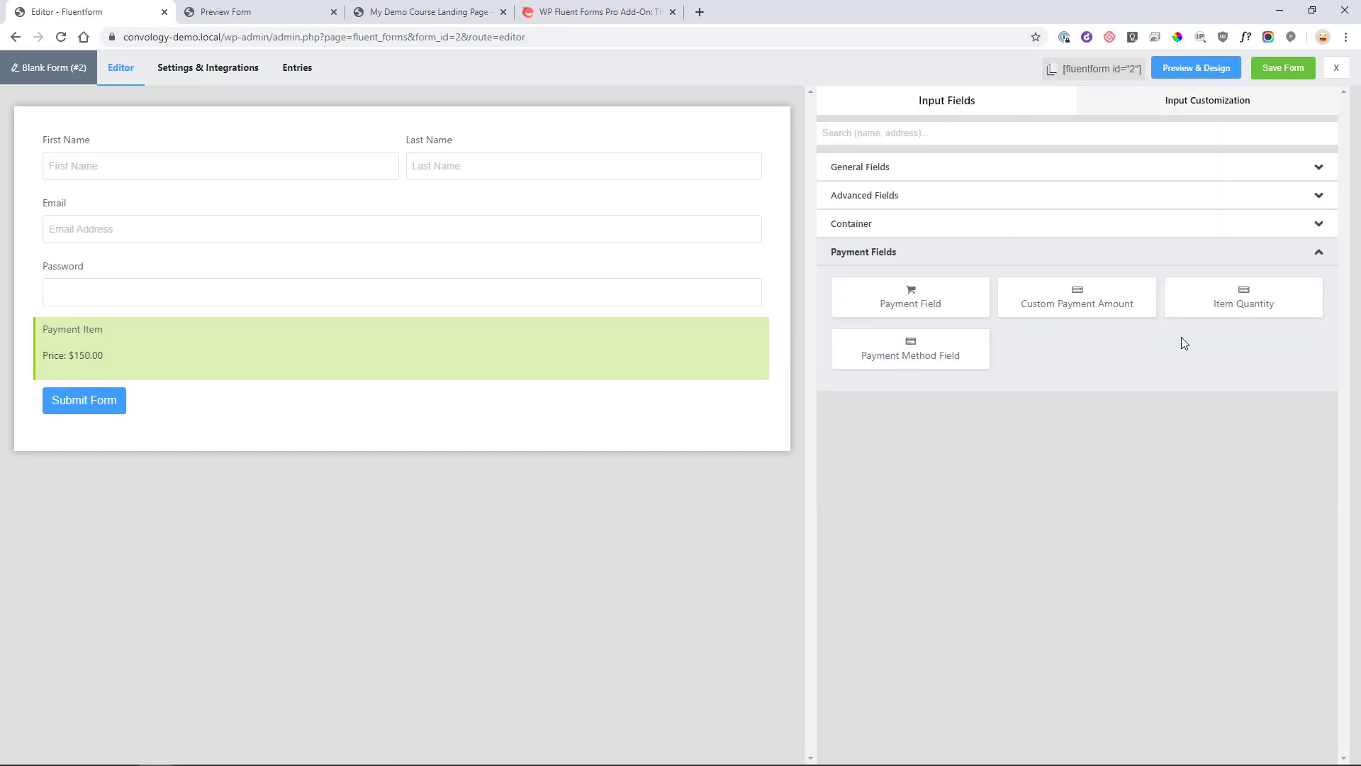
pyautogui.click(915, 353)
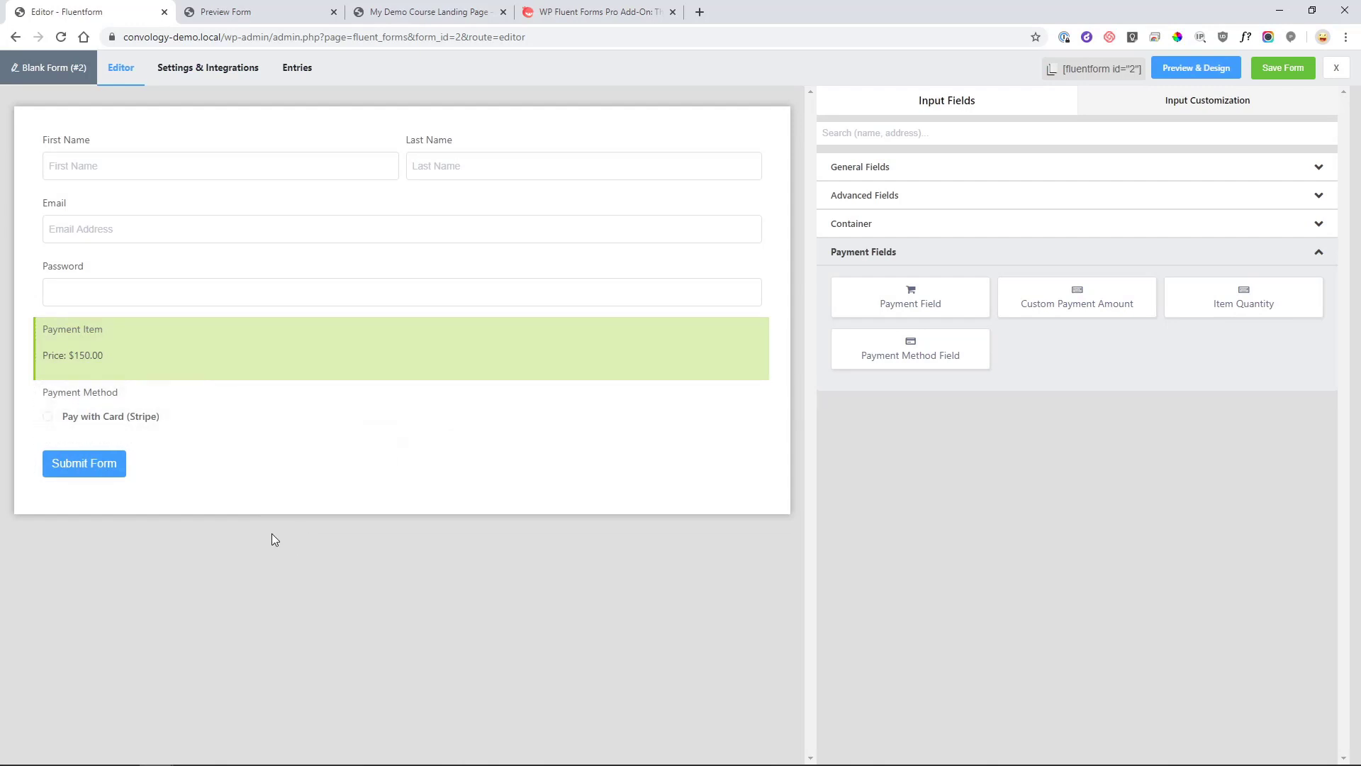
# Change the submit button text to 'I want the Demo Course Now!'.
pyautogui.click(317, 447)
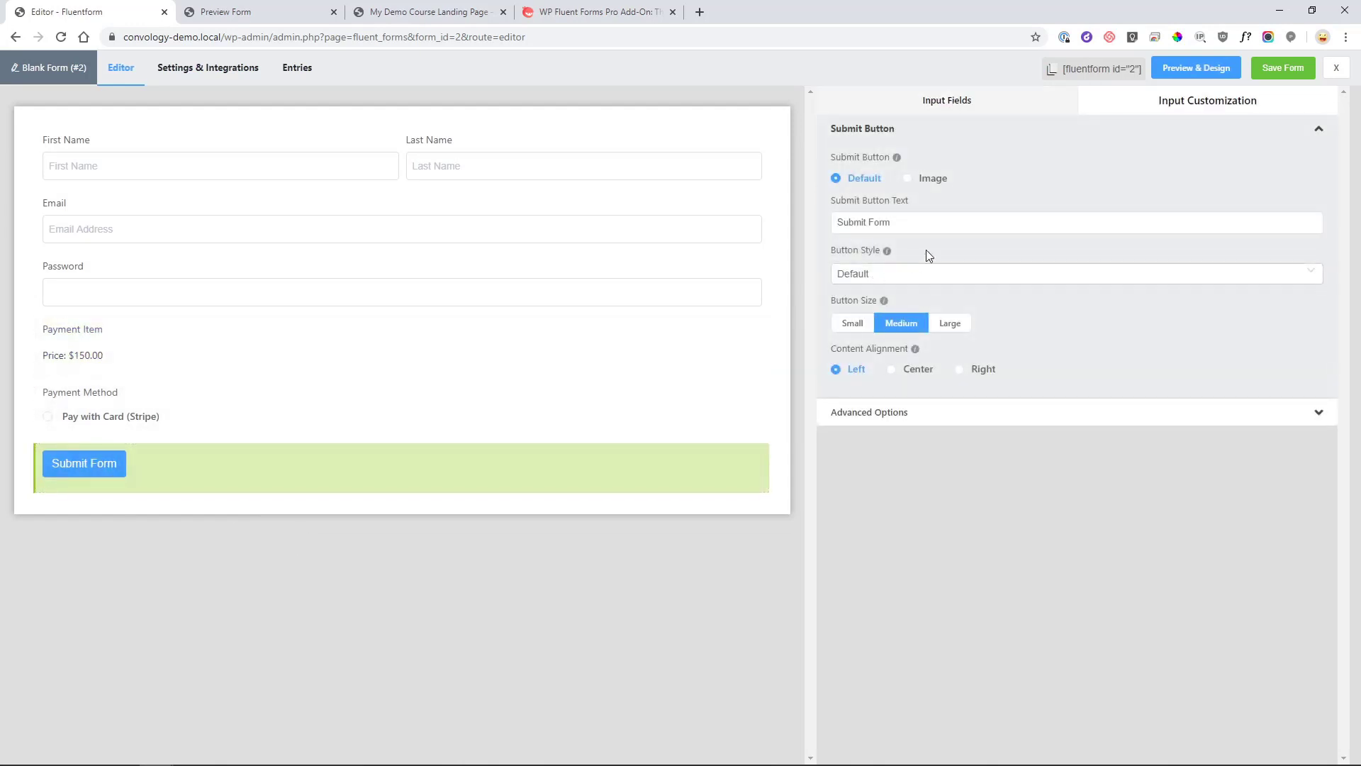
pyautogui.moveTo(918, 226); pyautogui.dragTo(824, 211)
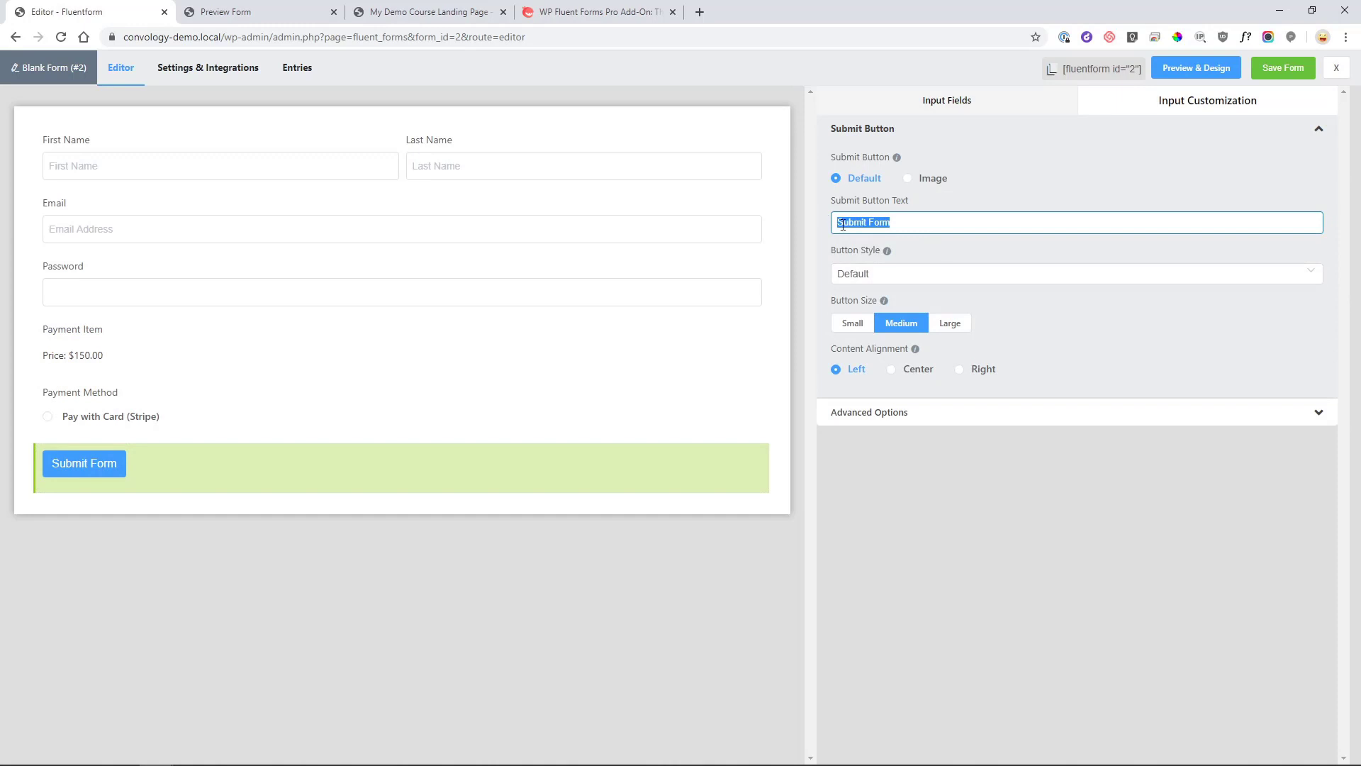
pyautogui.write('I want the Demo C')
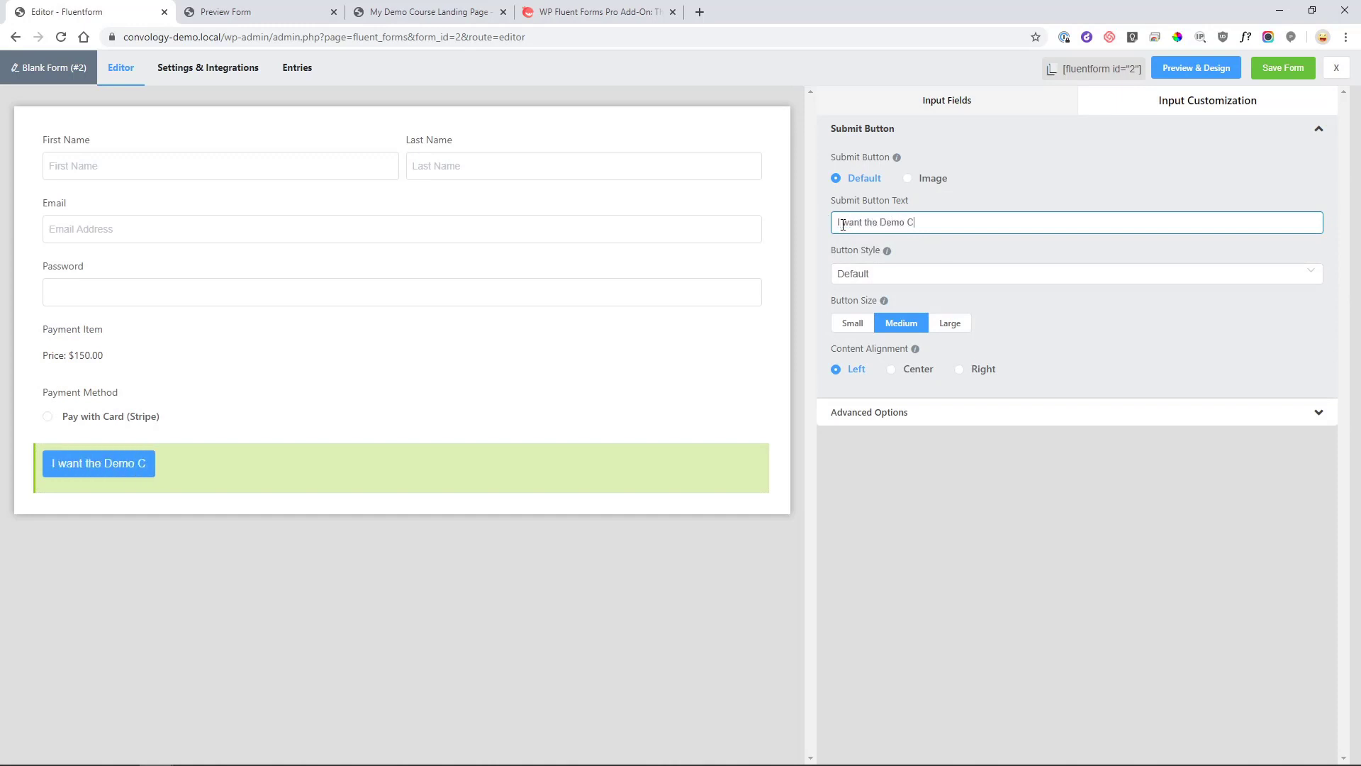
pyautogui.write('ourse Now!')
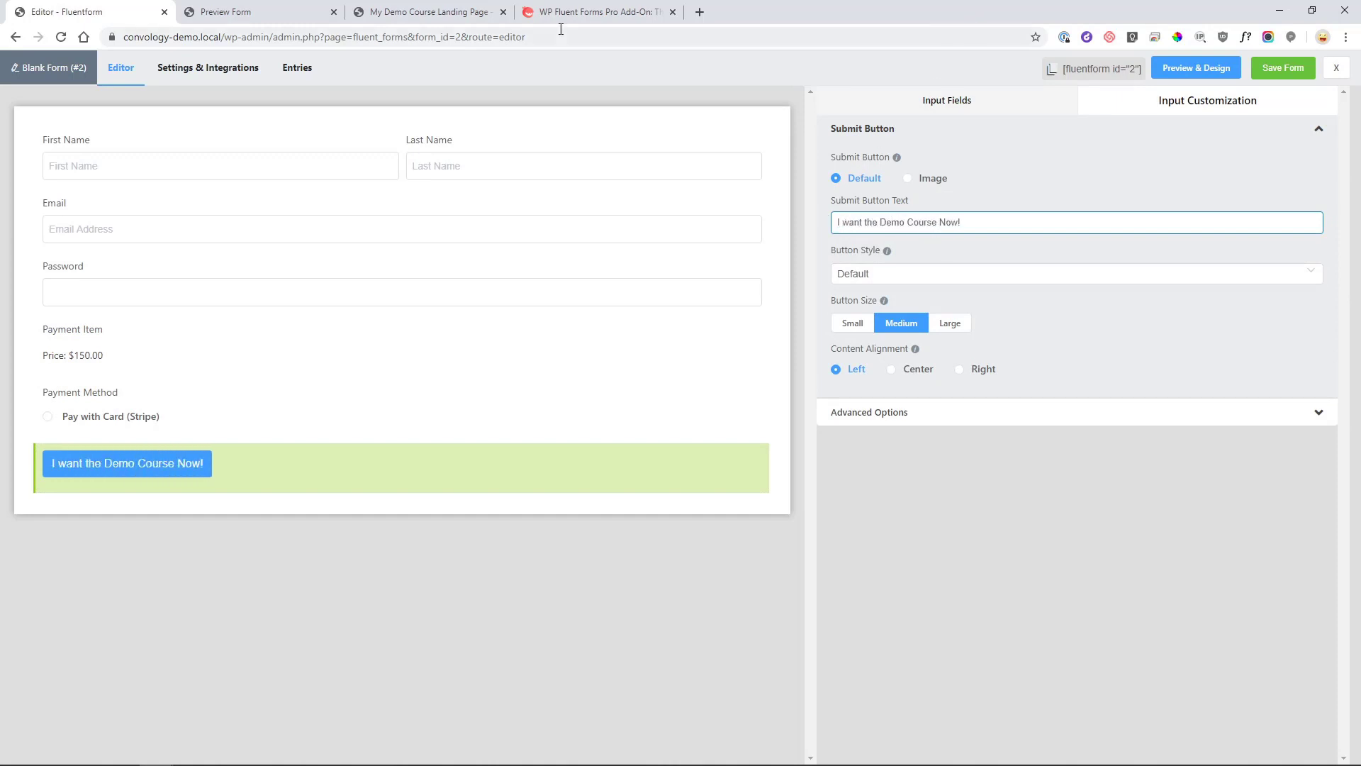
# Rename the form to 'Demo Course Checkout v2' and save it.
pyautogui.click(41, 68)
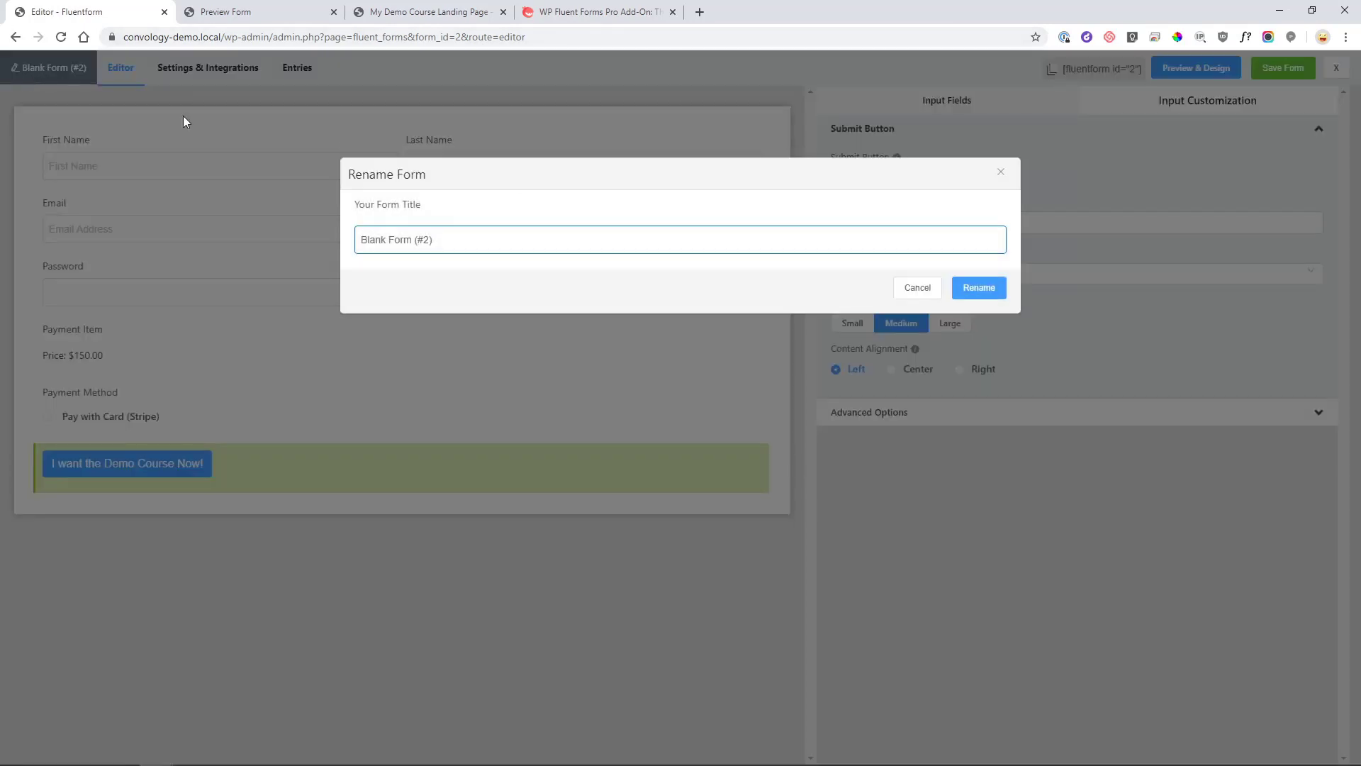
pyautogui.hotkey('ctrl', 'a')
pyautogui.write('Demo Course Check')
pyautogui.click(966, 287)
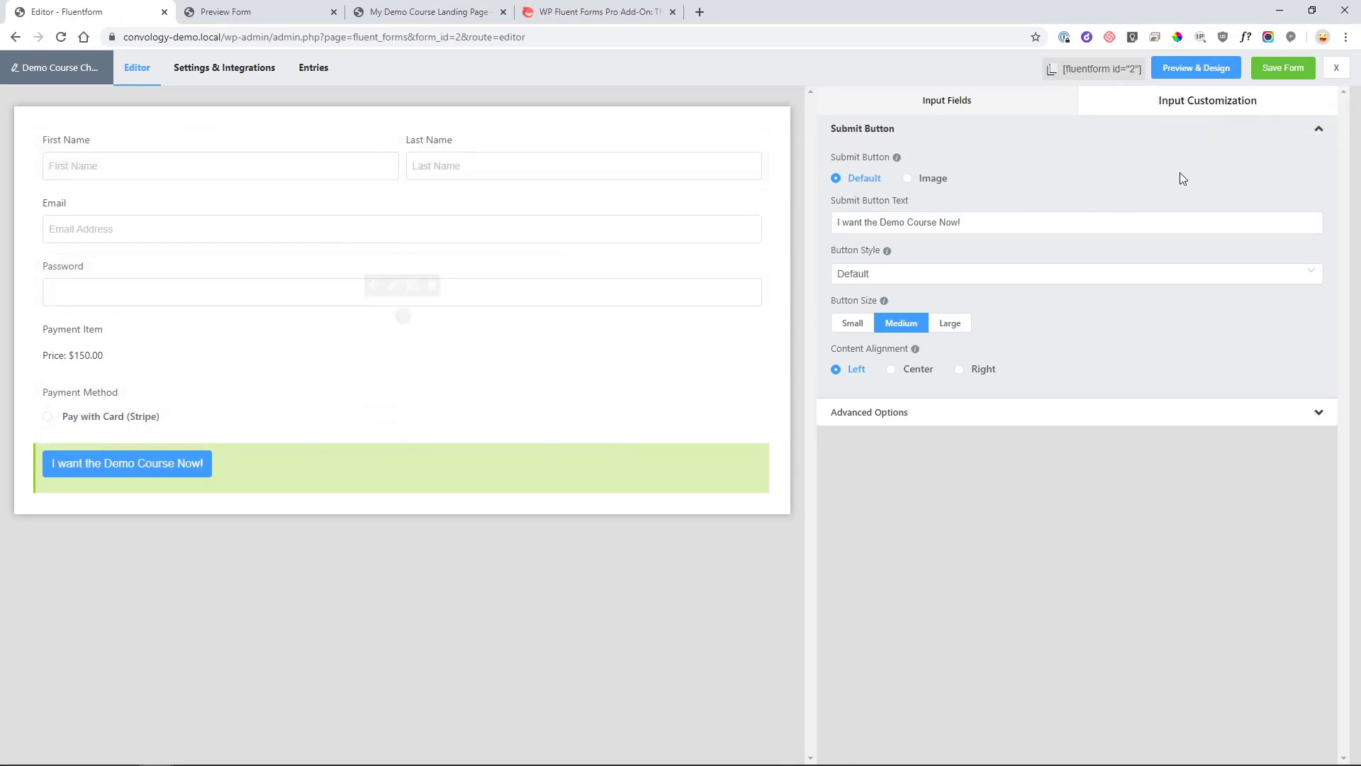
pyautogui.click(1280, 67)
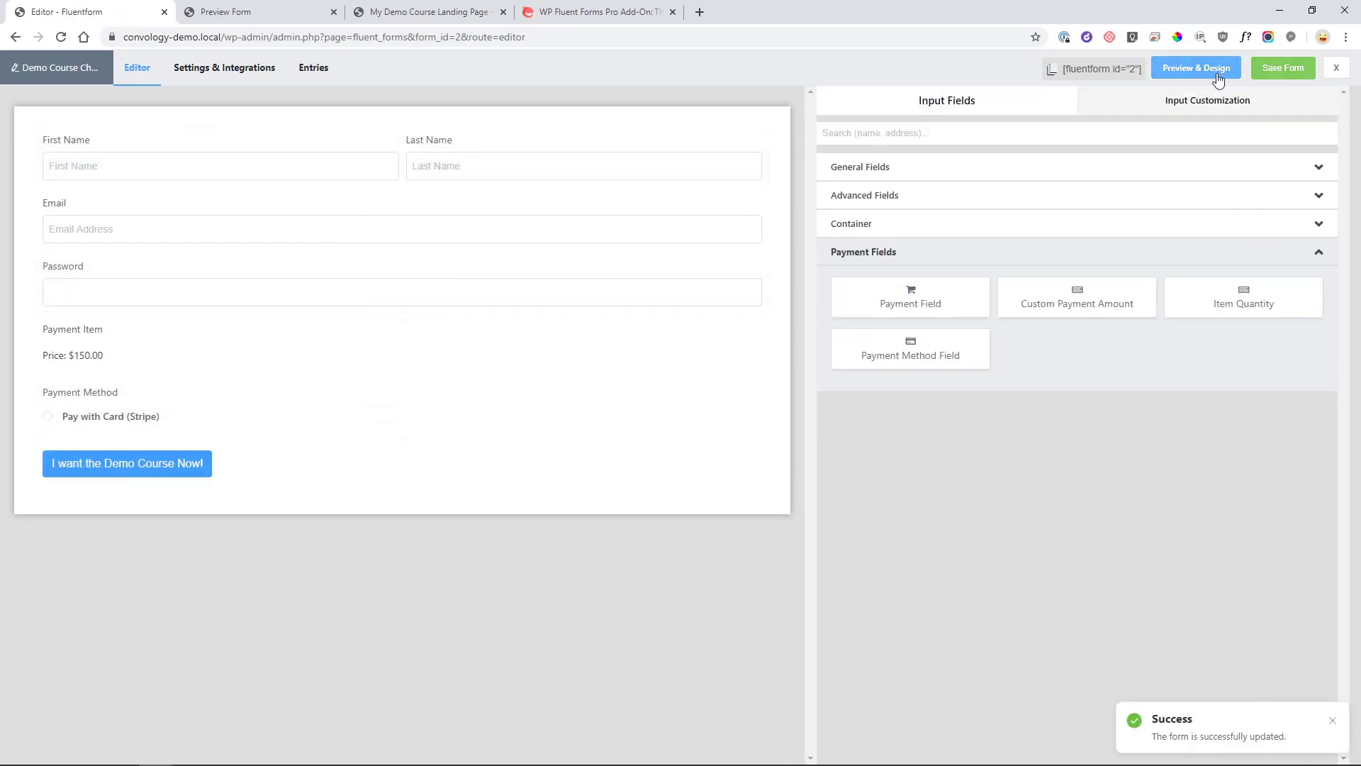
# Preview the form, trying Modern, Classic, Bootstrap and Custom styles before reverting to Default.
pyautogui.click(1188, 71)
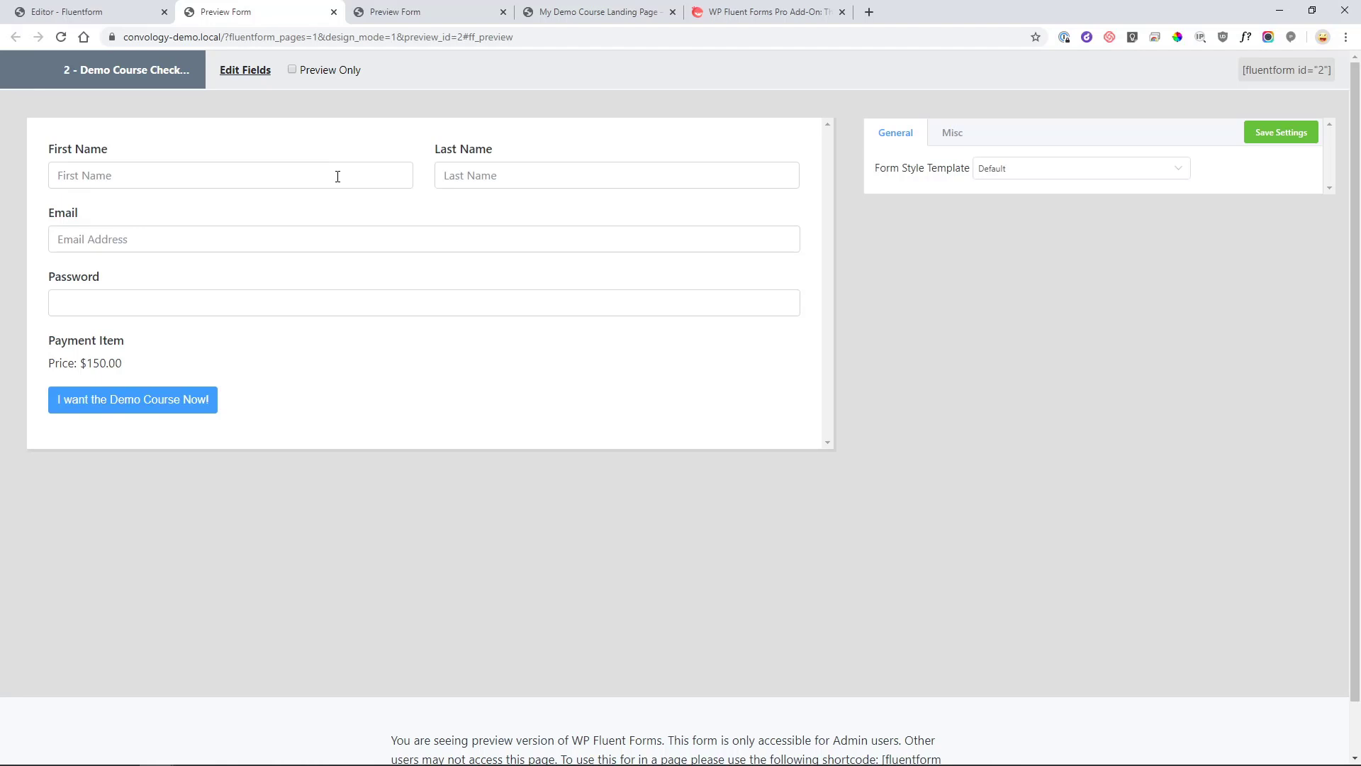
pyautogui.click(1014, 174)
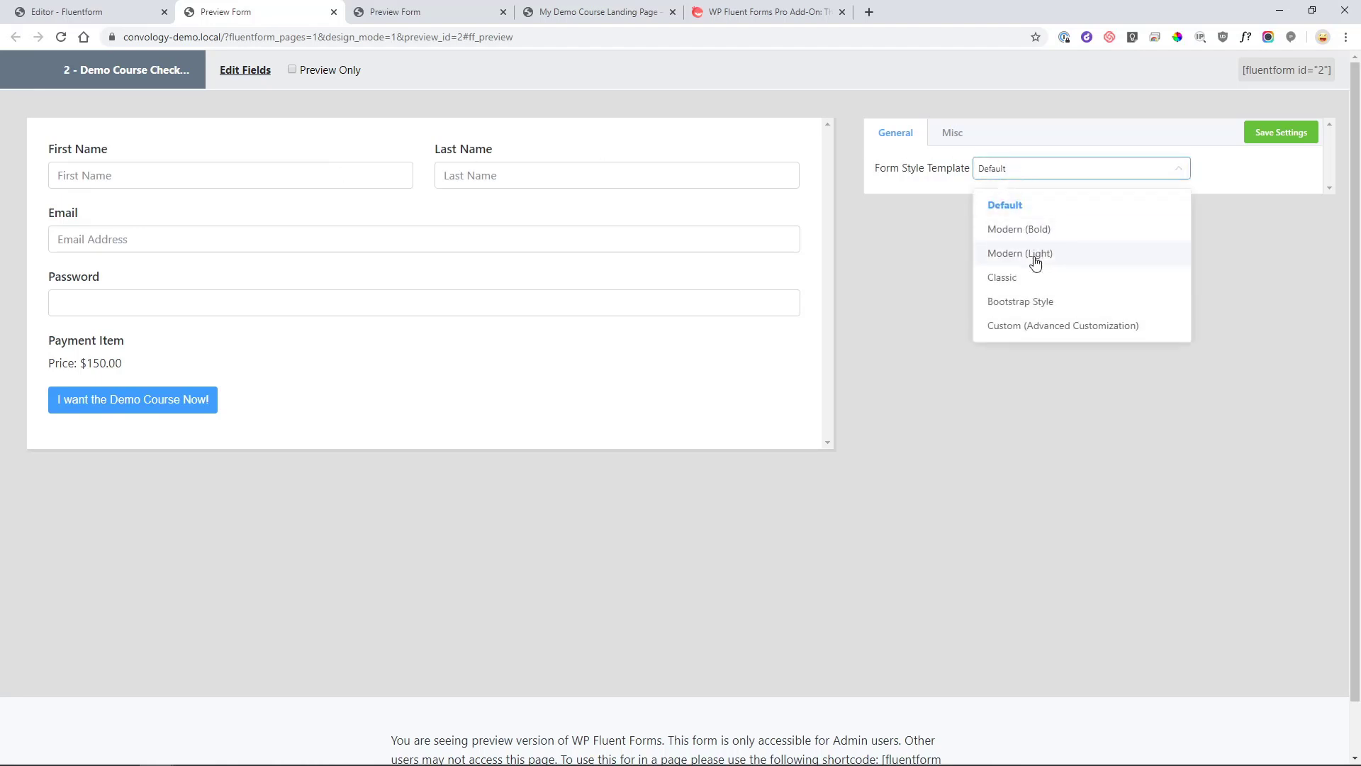
pyautogui.click(1034, 254)
pyautogui.click(1012, 170)
pyautogui.click(1032, 278)
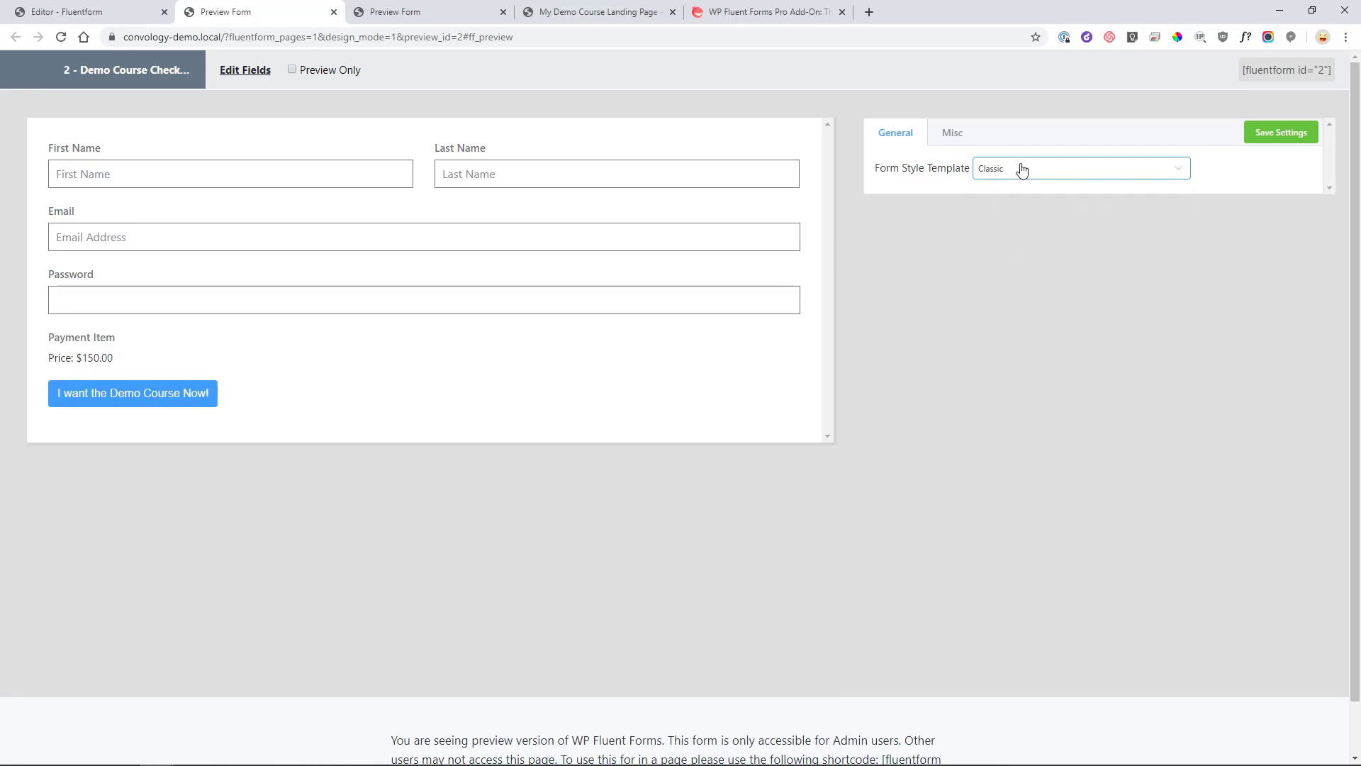
pyautogui.click(1021, 170)
pyautogui.click(1029, 299)
pyautogui.click(1031, 172)
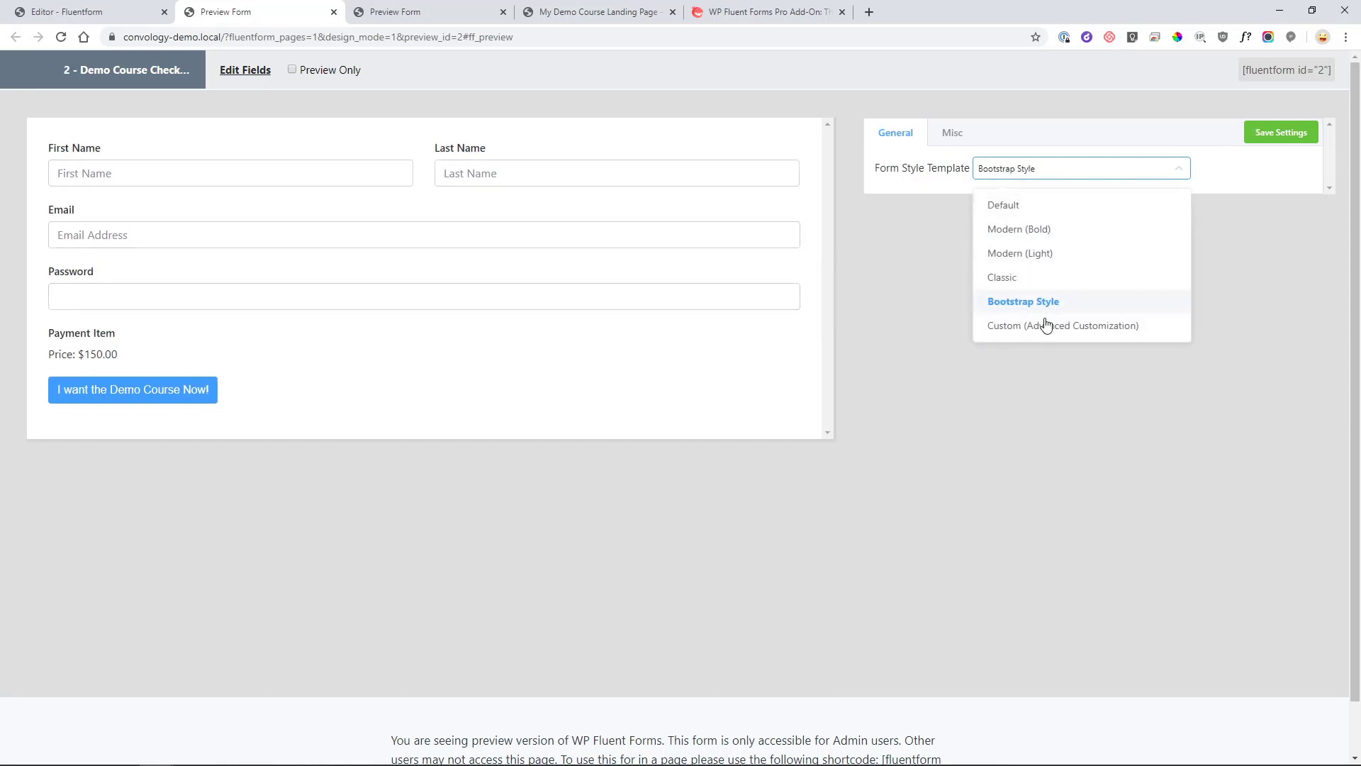
pyautogui.click(1045, 327)
pyautogui.click(1035, 176)
pyautogui.click(1021, 207)
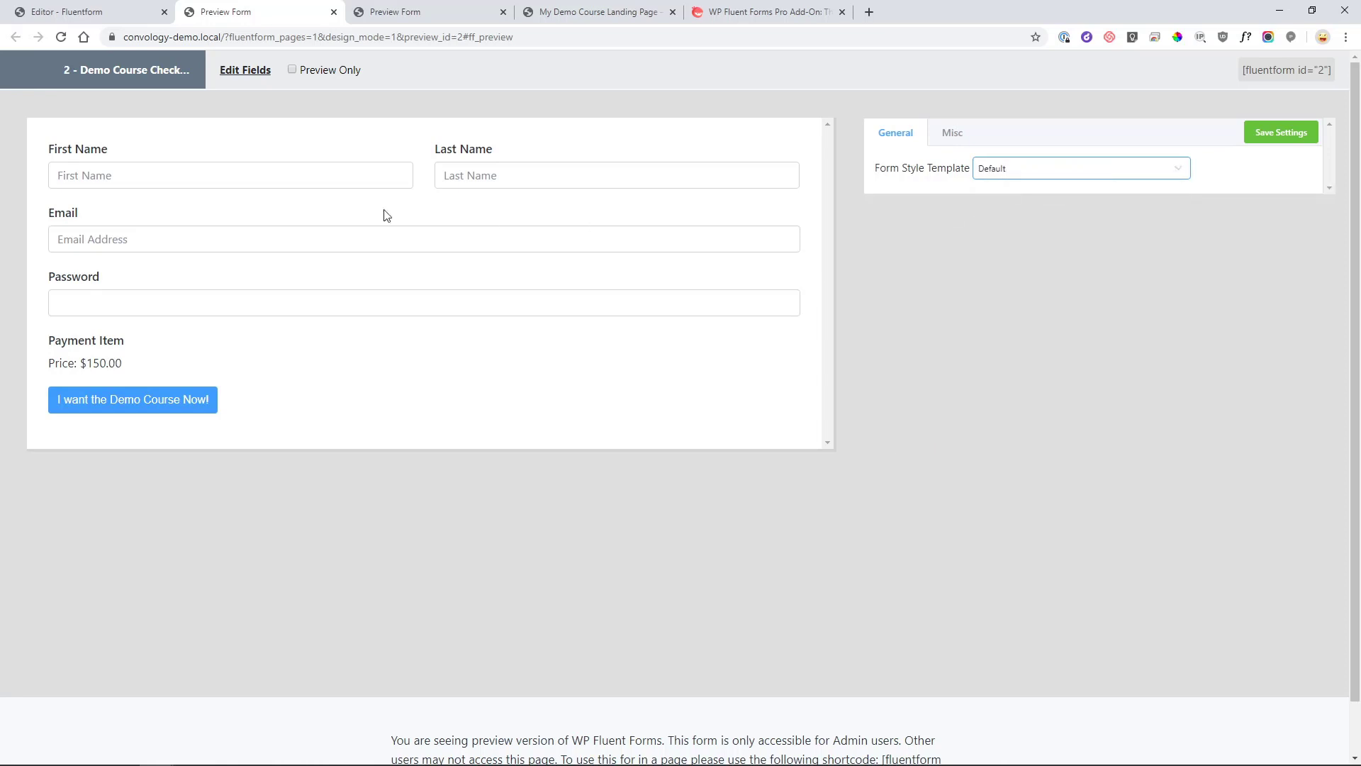
# Fill the preview with a test email address, a test first name and a password.
pyautogui.click(317, 516)
pyautogui.click(143, 175)
pyautogui.click(117, 240)
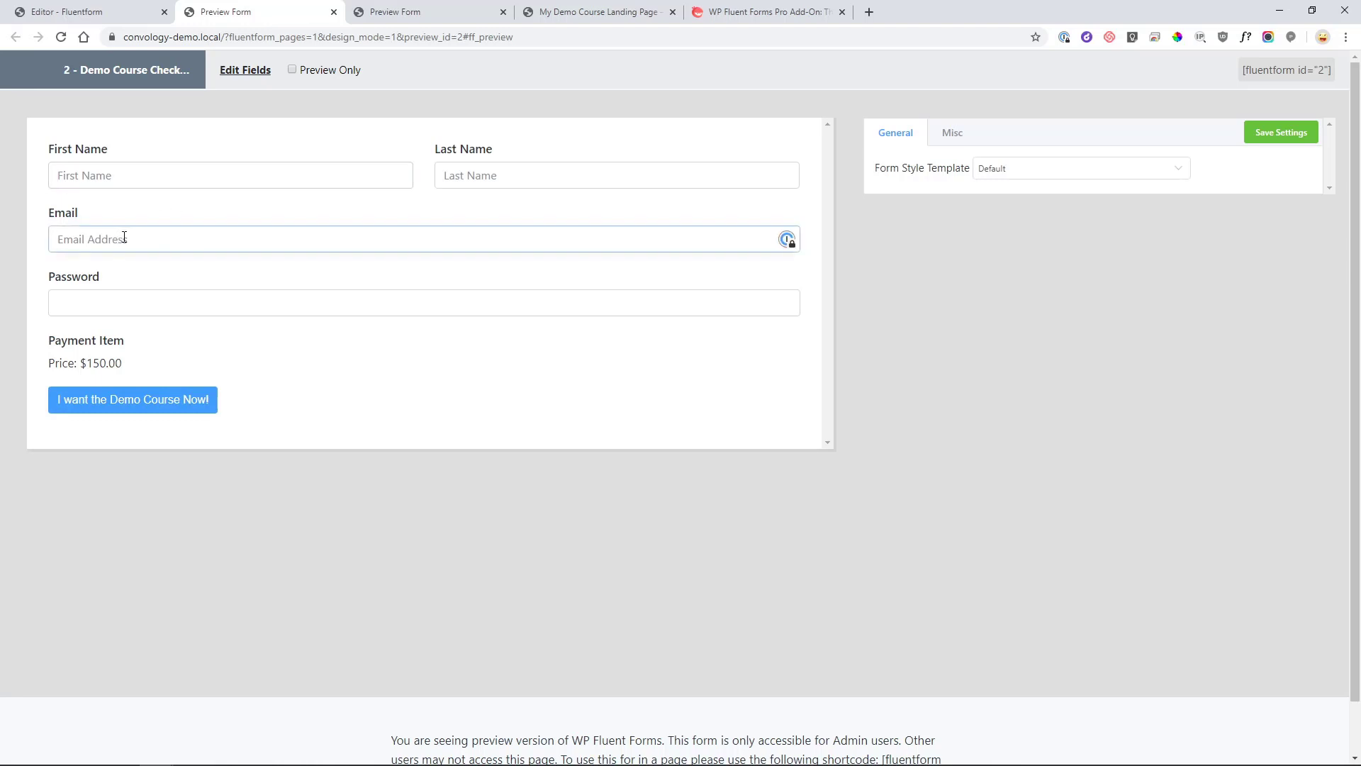
pyautogui.click(140, 170)
pyautogui.write('TeTe')
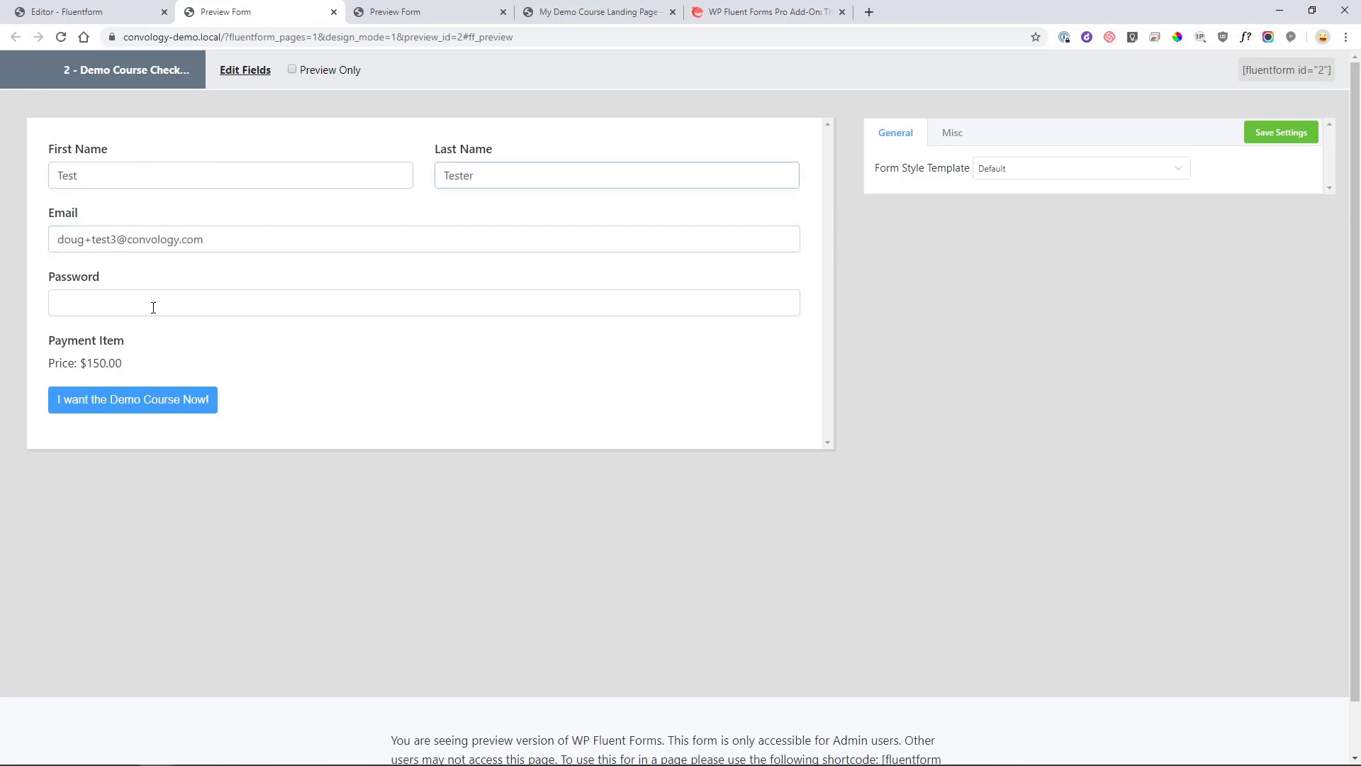
pyautogui.click(152, 307)
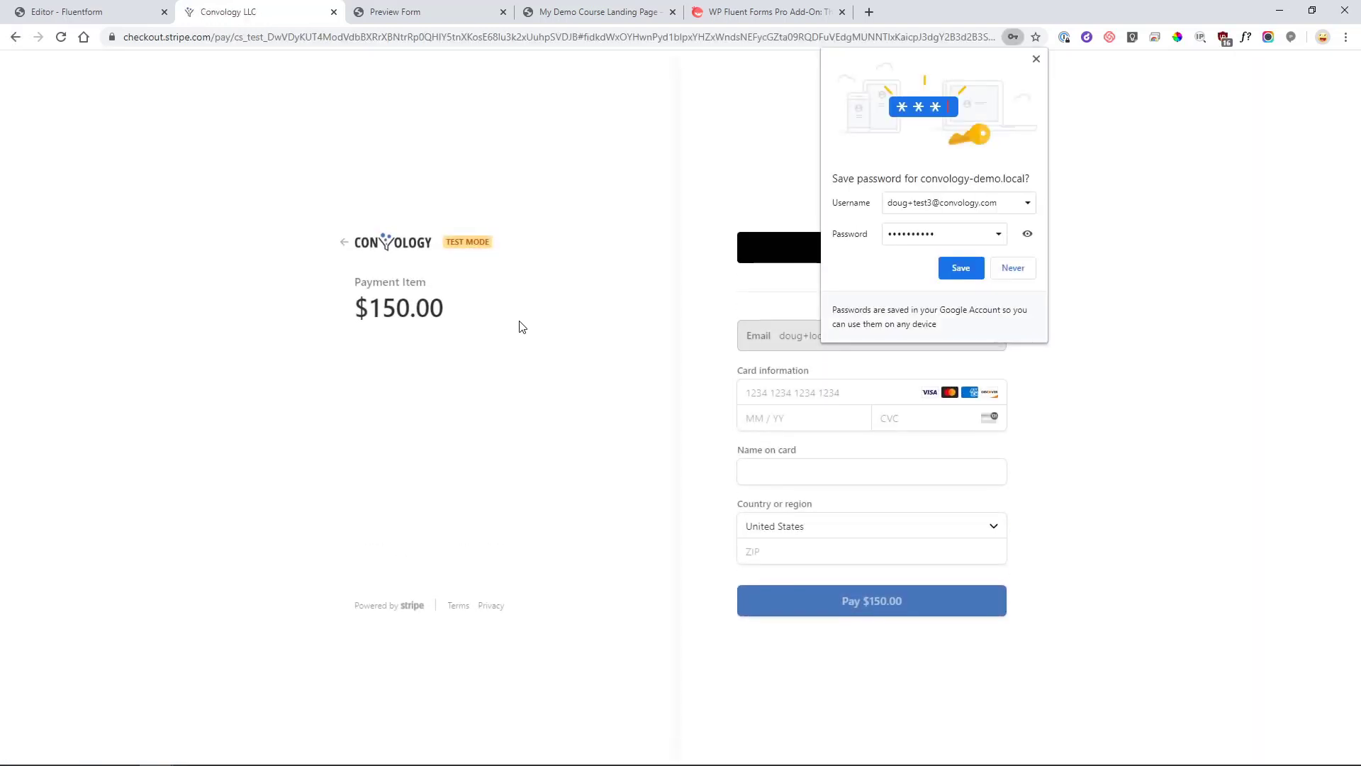
# Dismiss Chrome's save-password offer and select the prefilled email on the $150.00 Stripe checkout.
pyautogui.click(1036, 58)
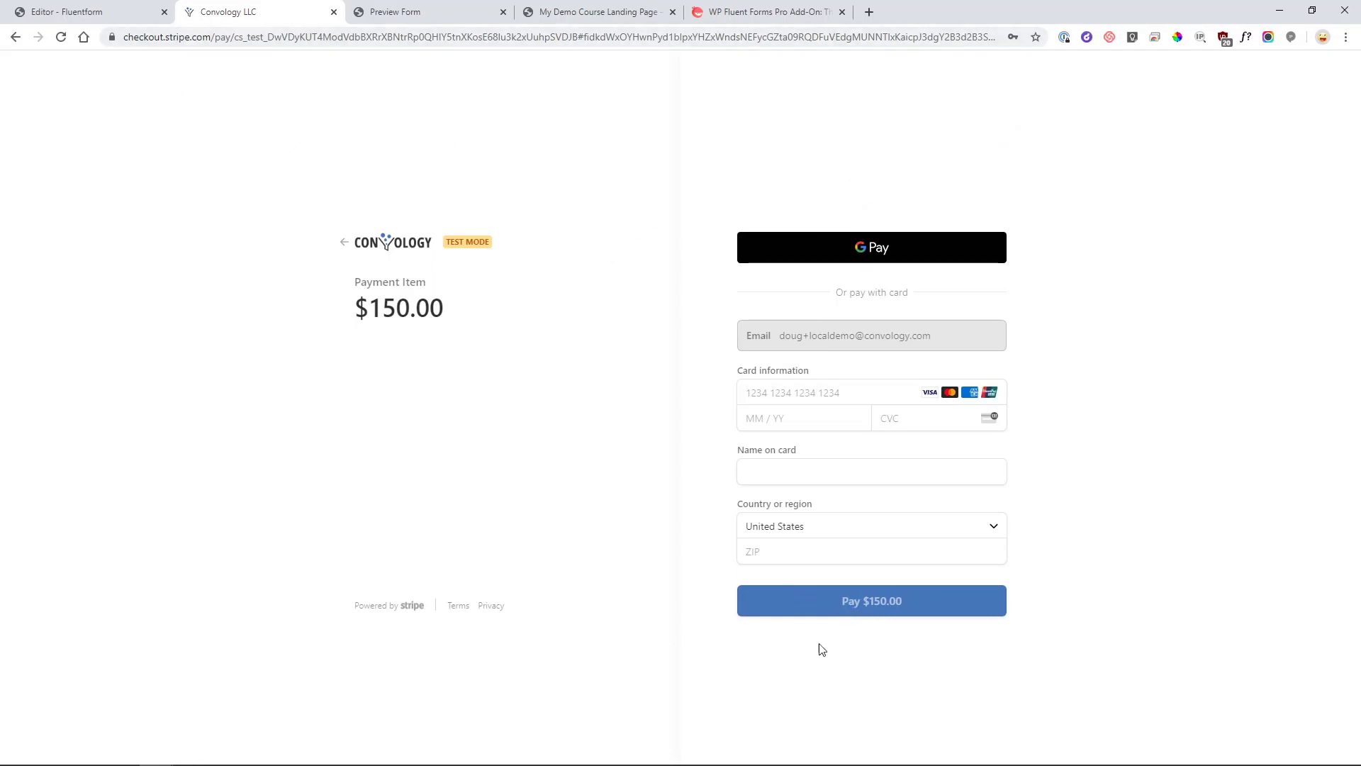
pyautogui.moveTo(960, 343); pyautogui.dragTo(1139, 358)
# Close the Stripe checkout, leave the form editor and open Fluent Forms' global Payment Settings.
pyautogui.click(334, 12)
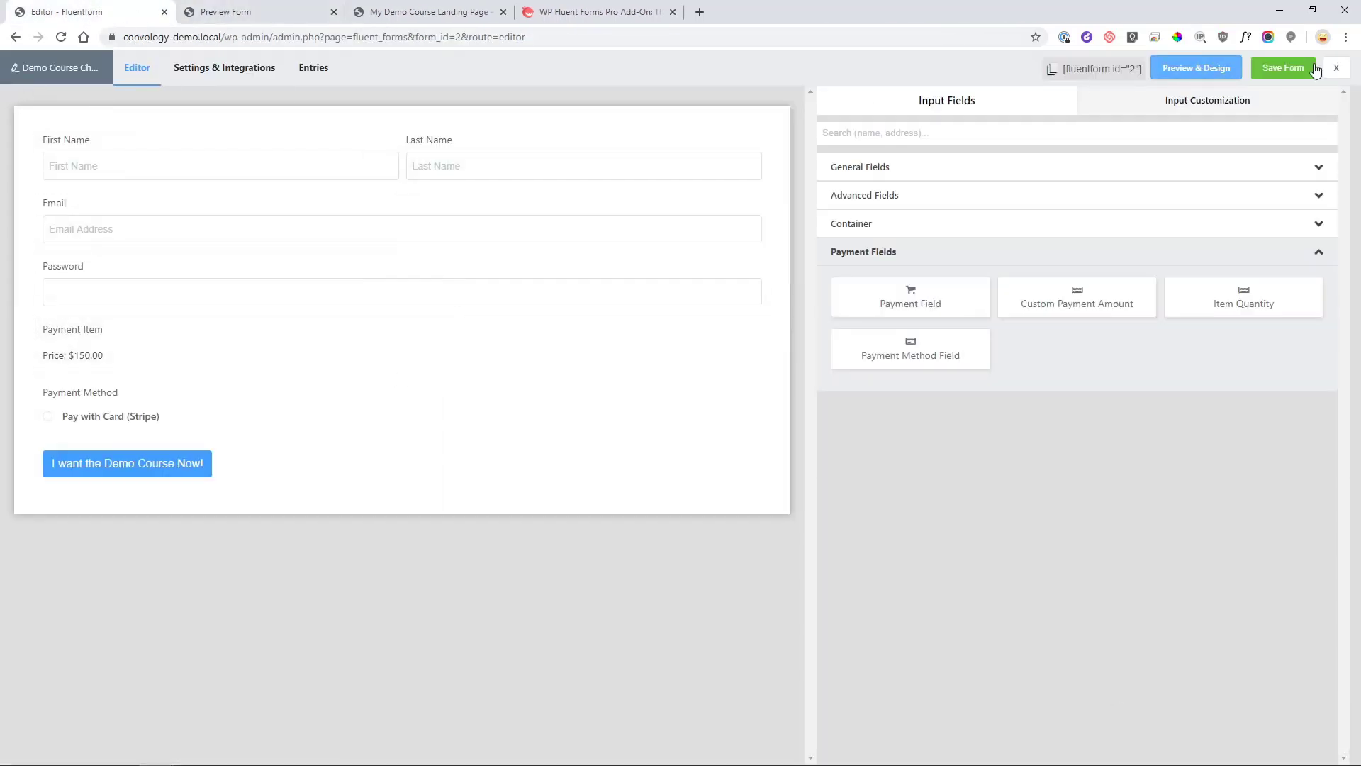
pyautogui.click(1337, 67)
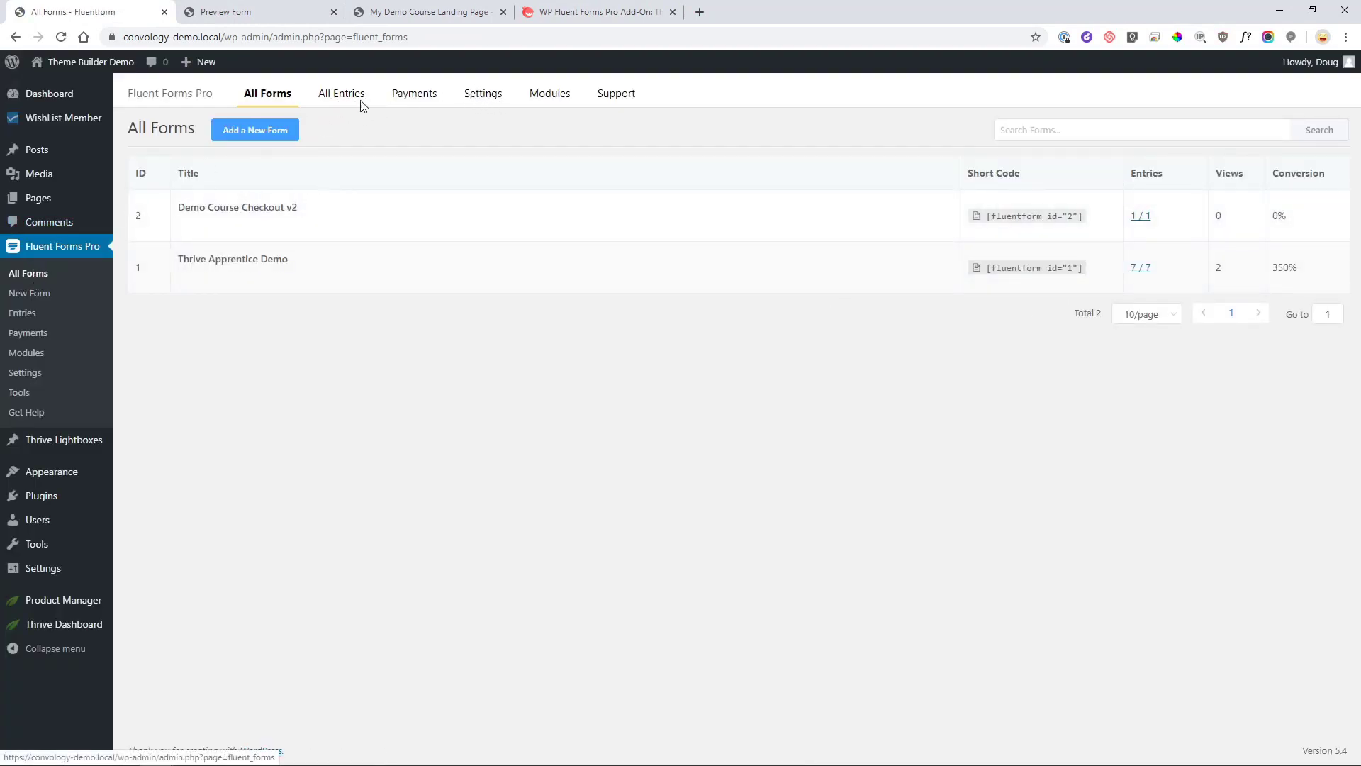
pyautogui.click(480, 101)
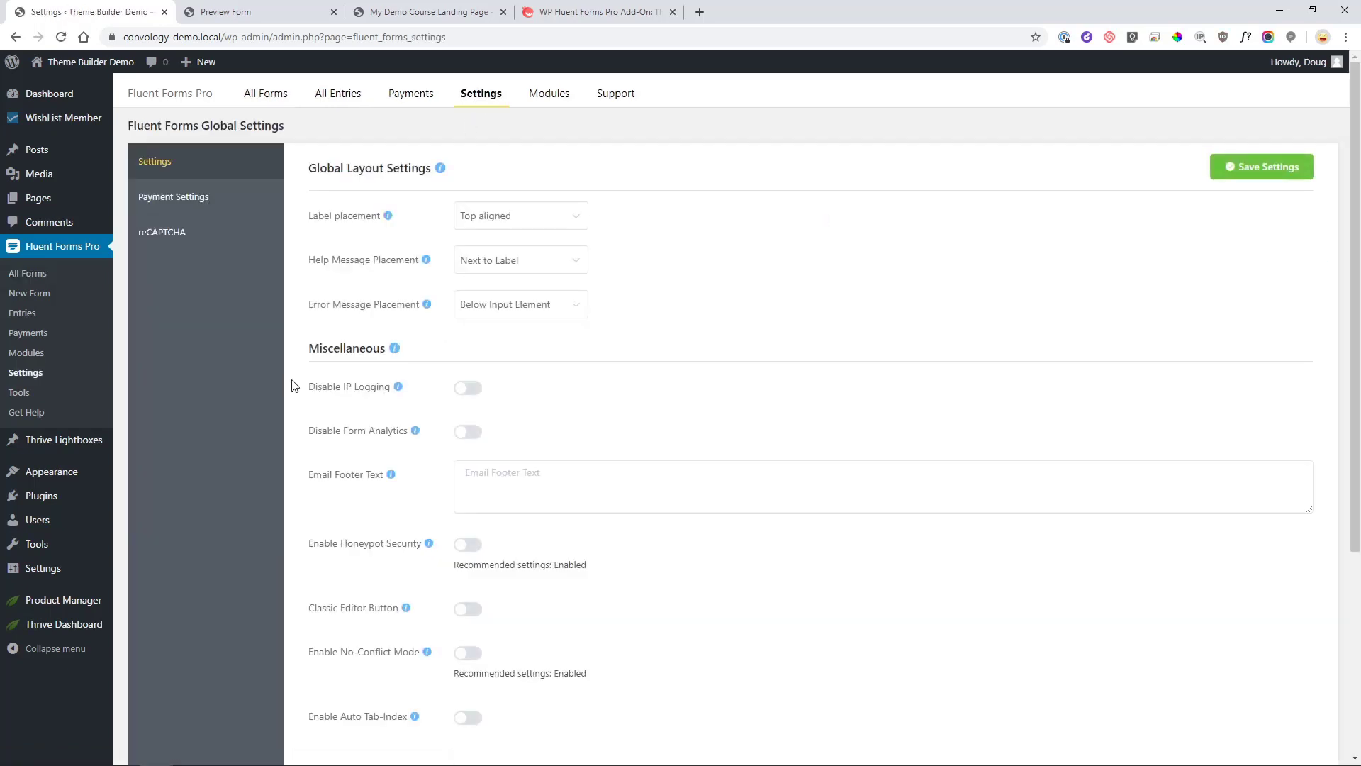
pyautogui.click(188, 201)
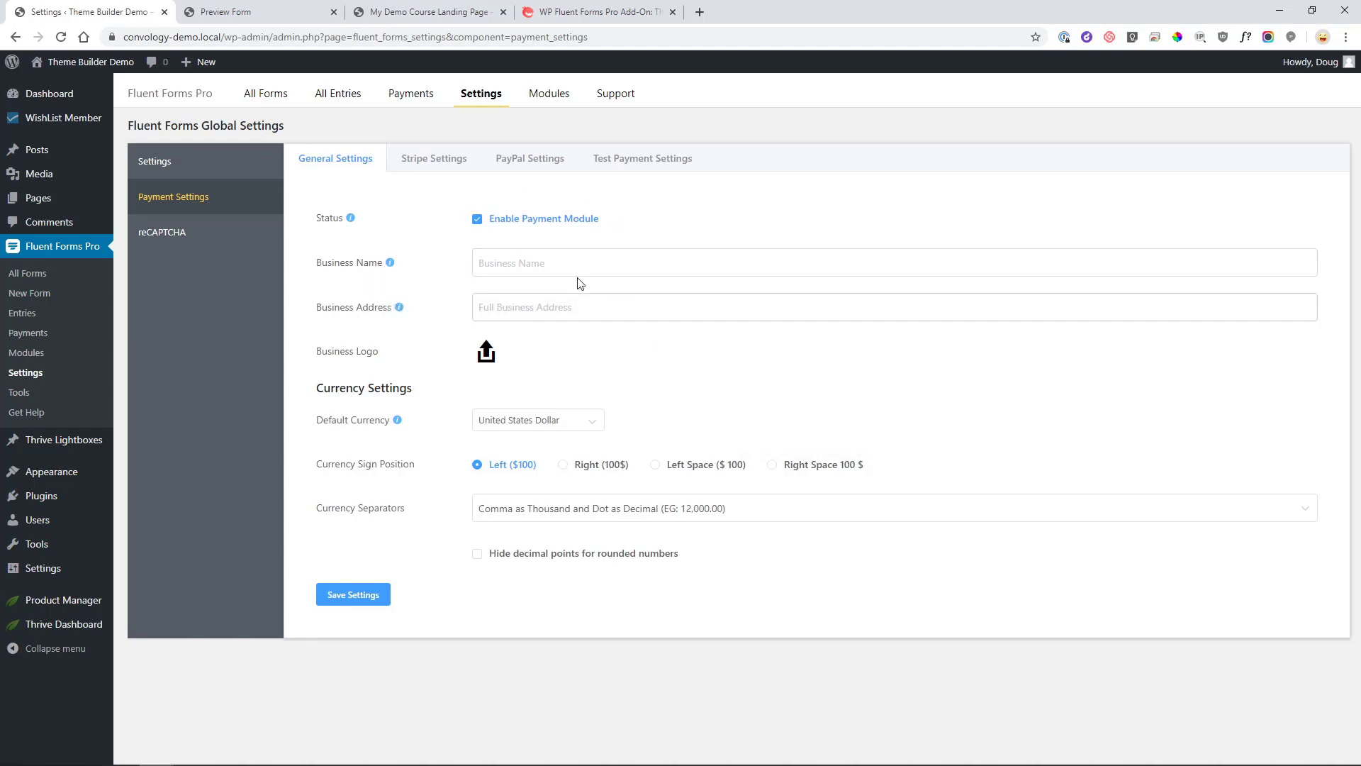
# Review the Stripe keys and webhook details and the PayPal settings, then go back to All Forms.
pyautogui.click(435, 163)
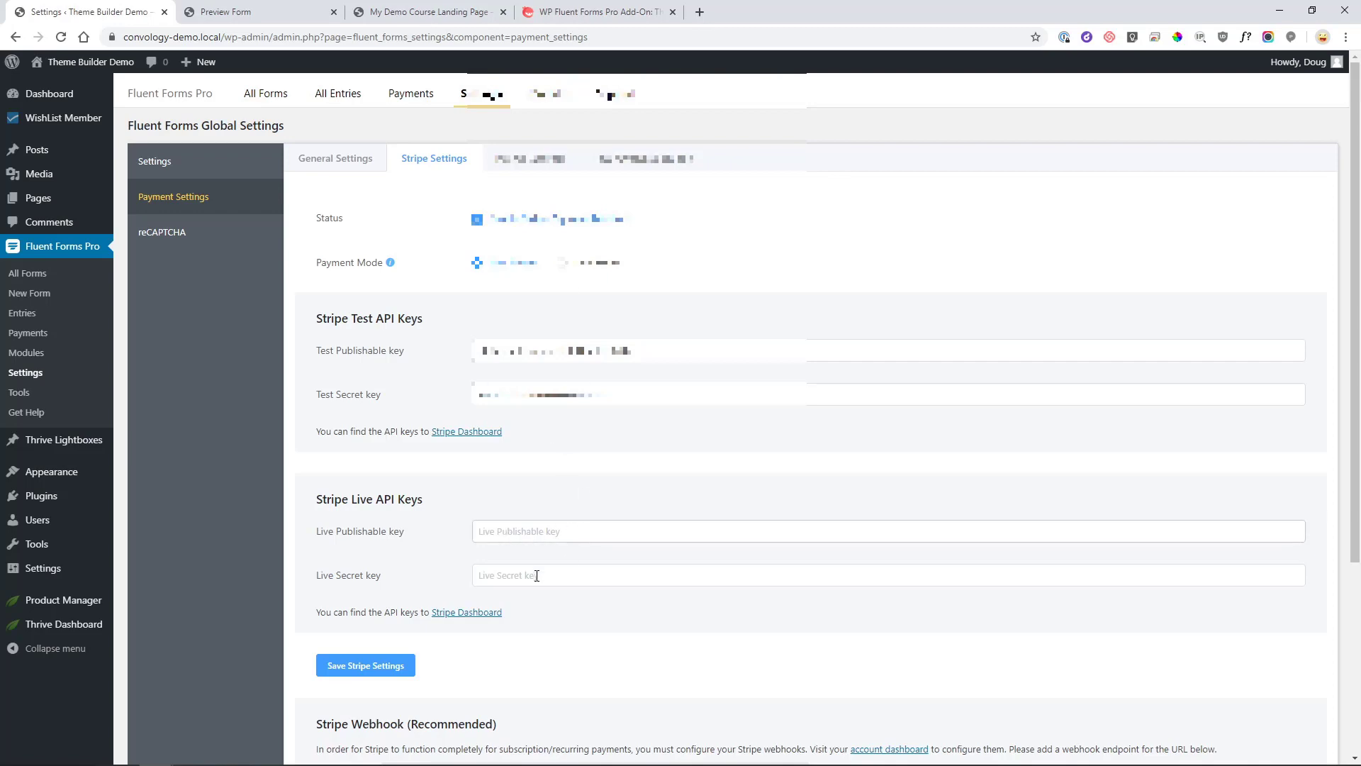
pyautogui.scroll(-4, 589, 536)
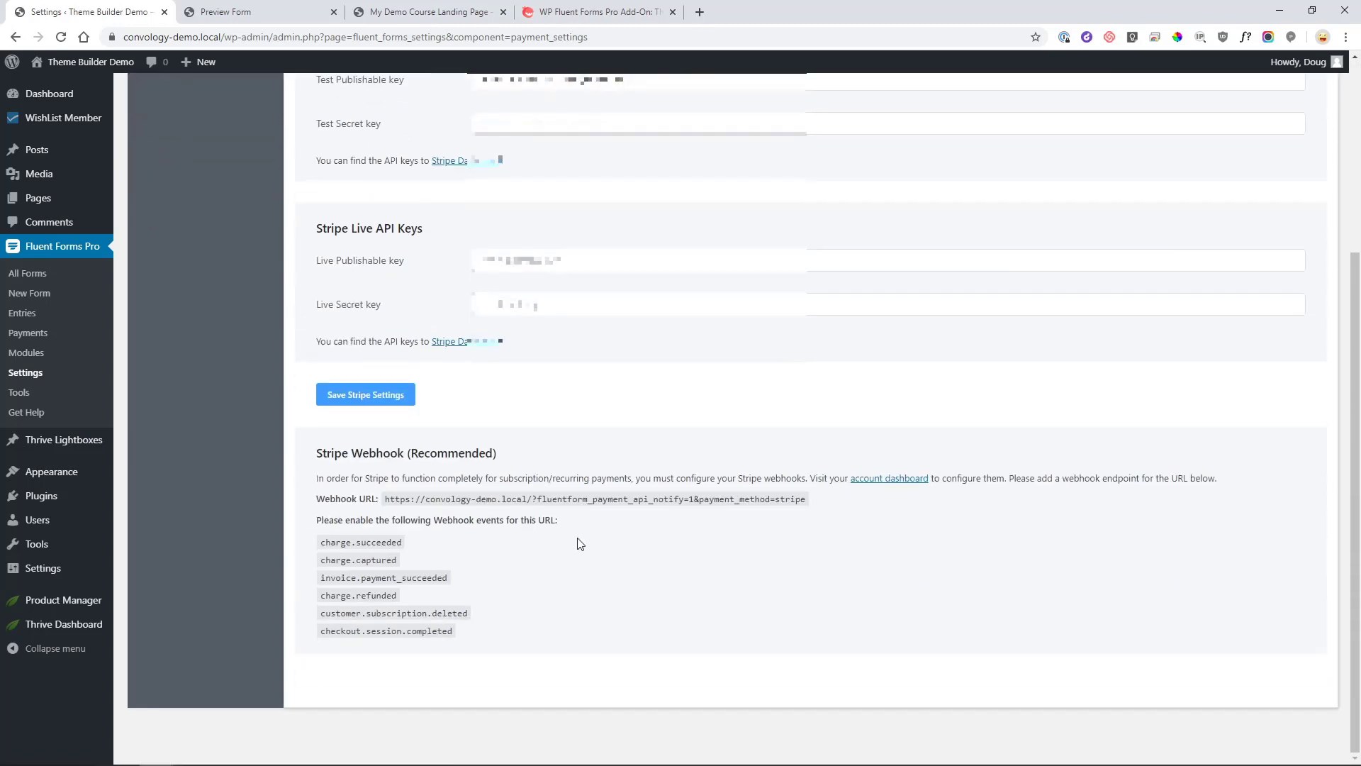
pyautogui.scroll(1, 533, 395)
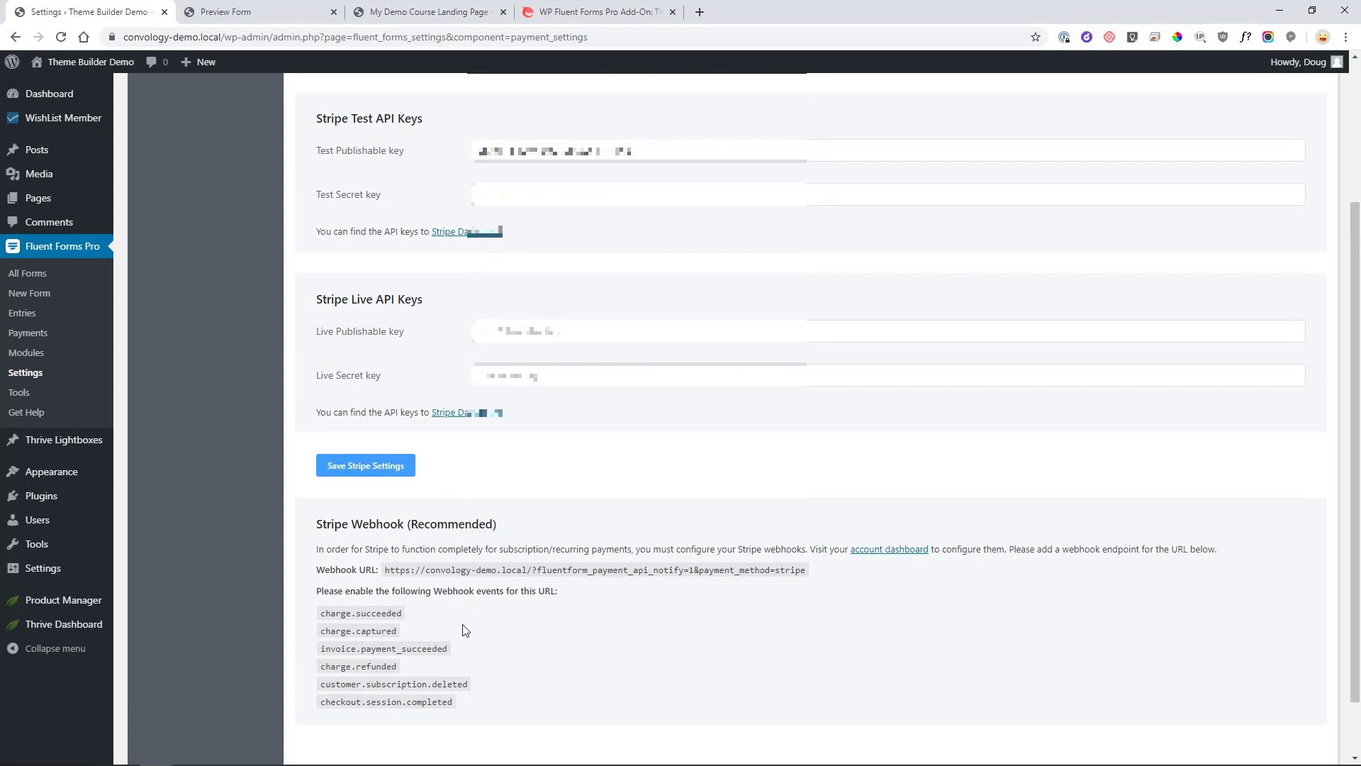
pyautogui.scroll(3, 470, 627)
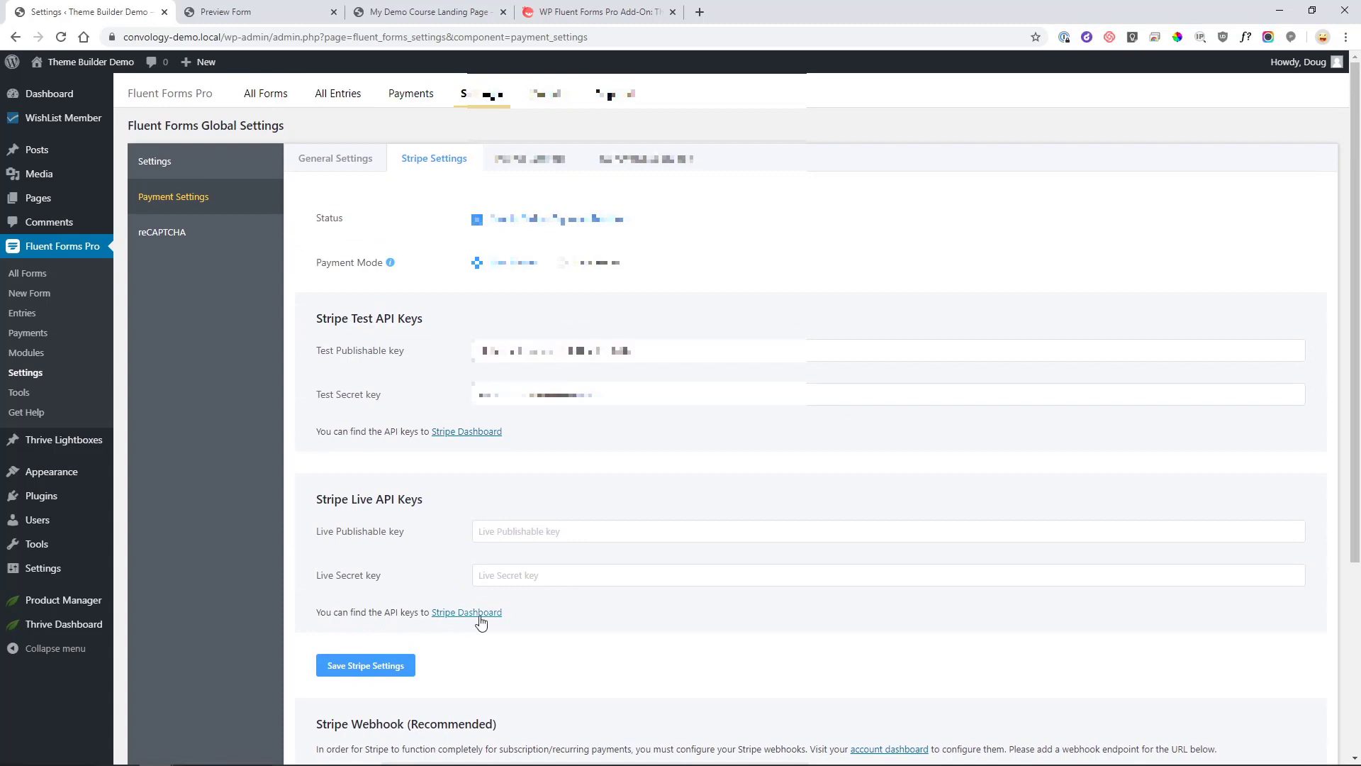
pyautogui.click(530, 166)
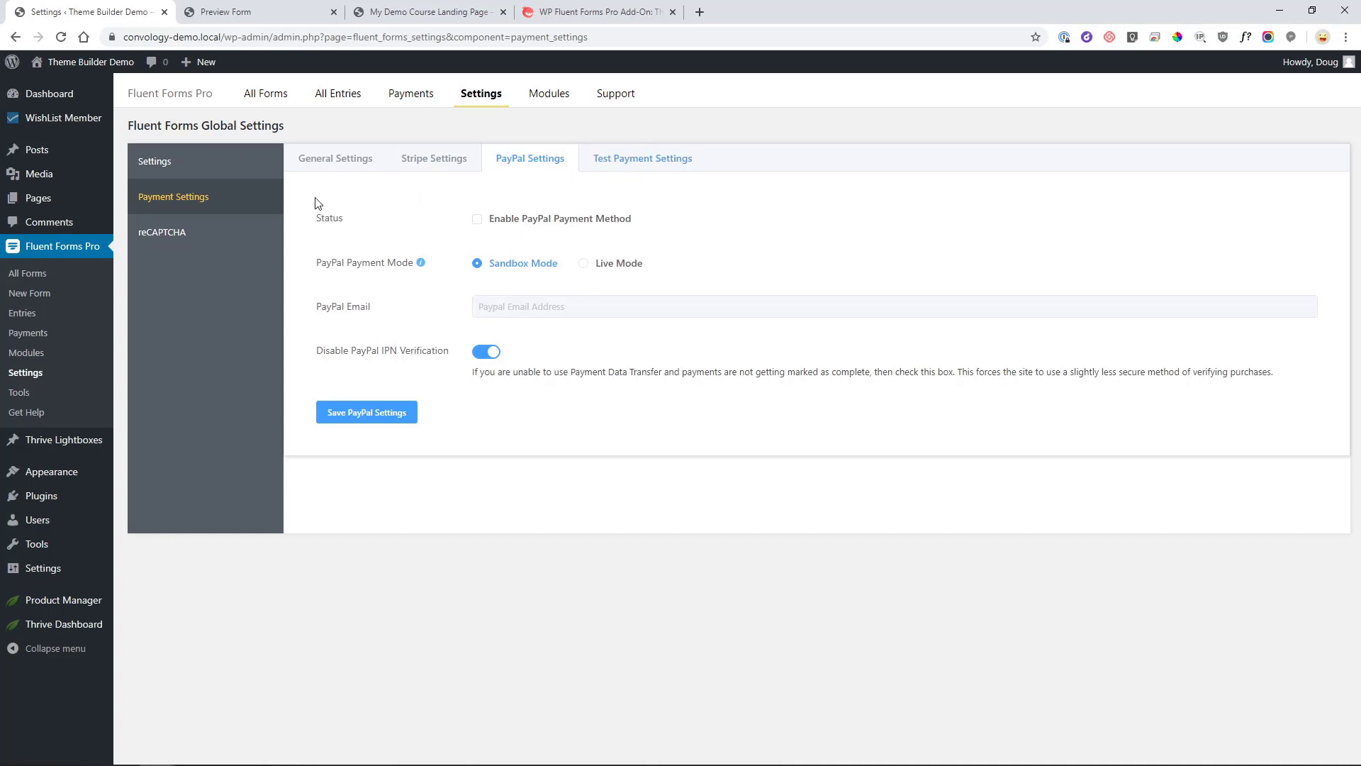
pyautogui.click(41, 277)
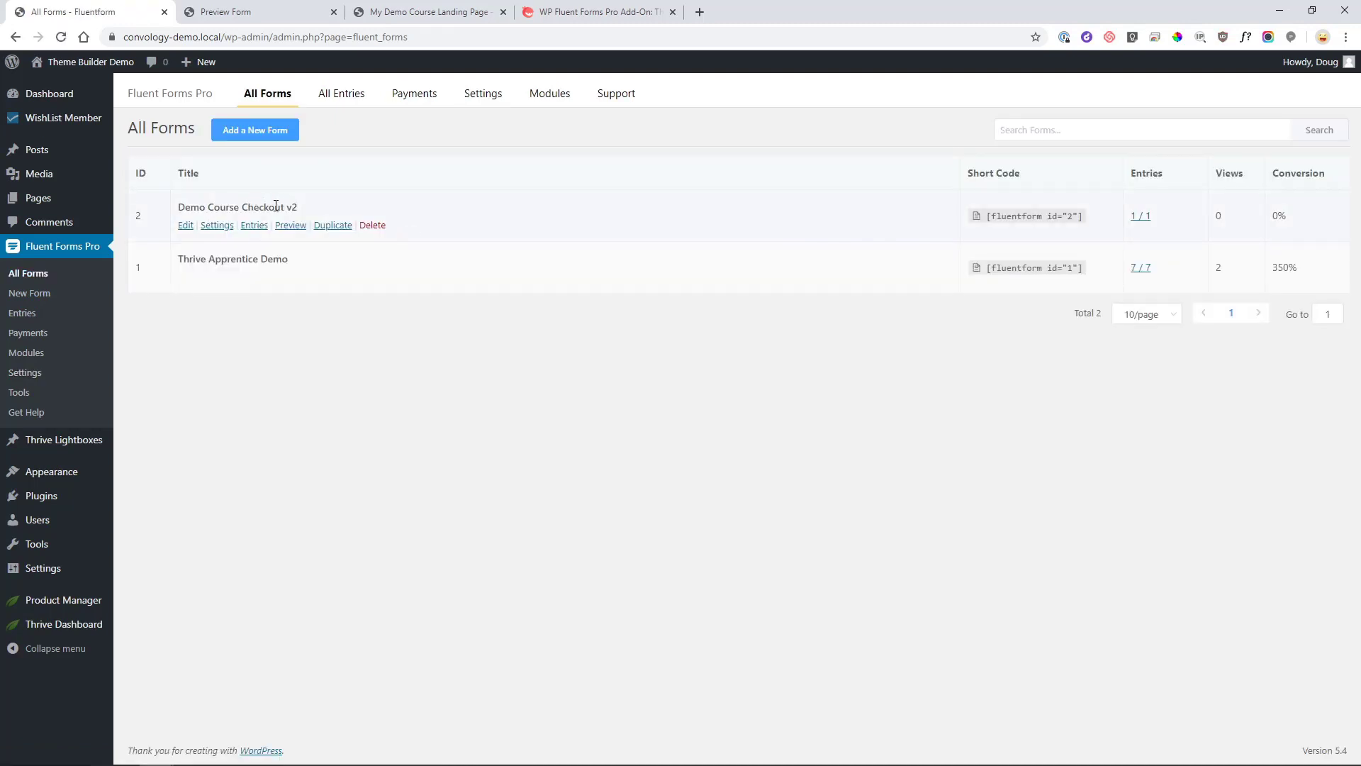
# Open the Demo Course Checkout v2 form's settings and go to Marketing & CRM Integrations.
pyautogui.click(216, 225)
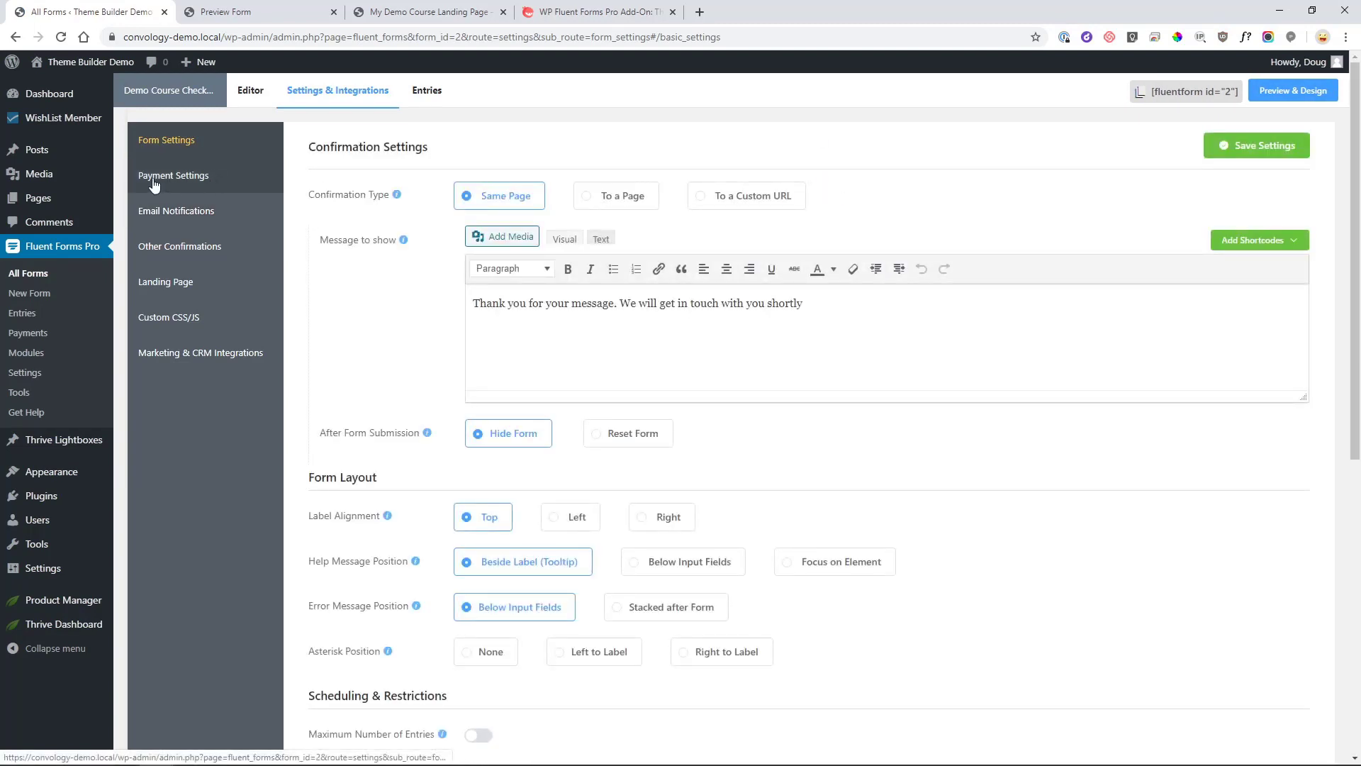
pyautogui.click(197, 178)
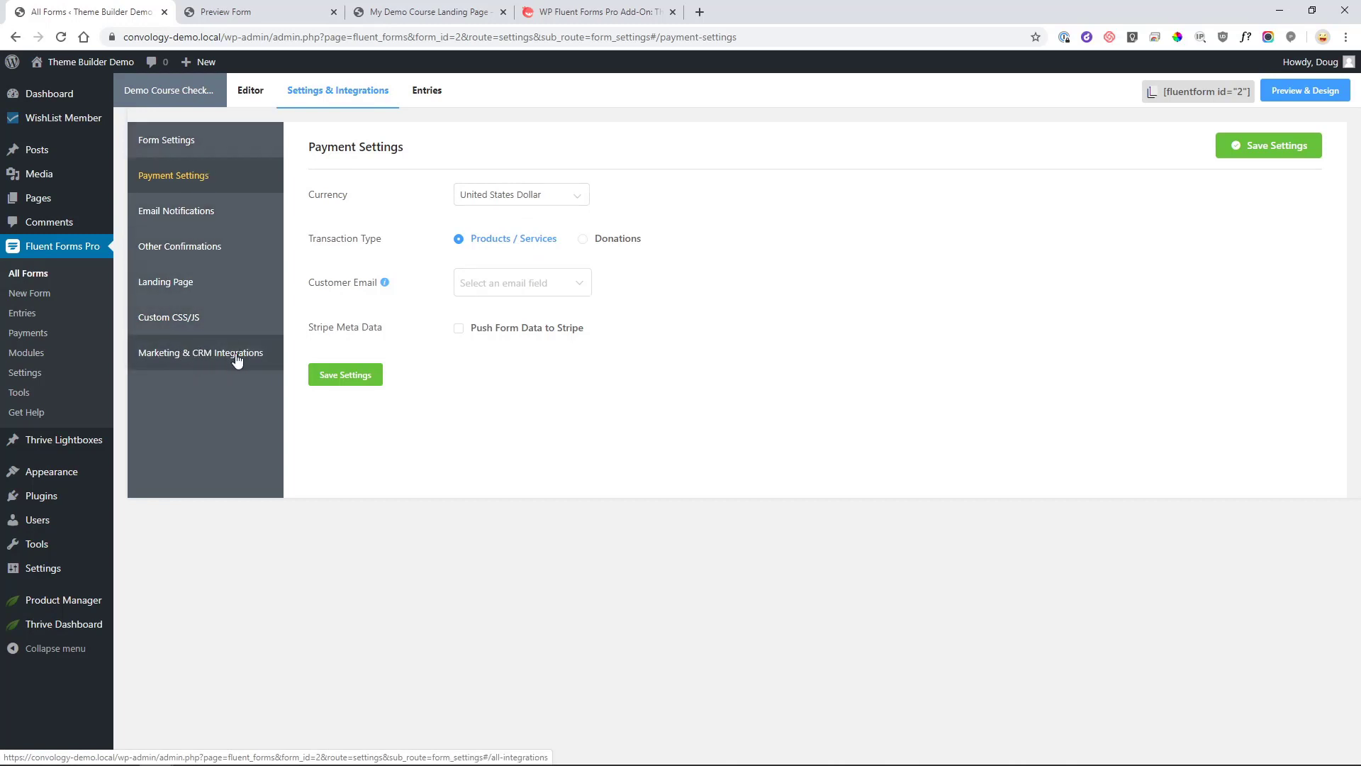
pyautogui.click(217, 354)
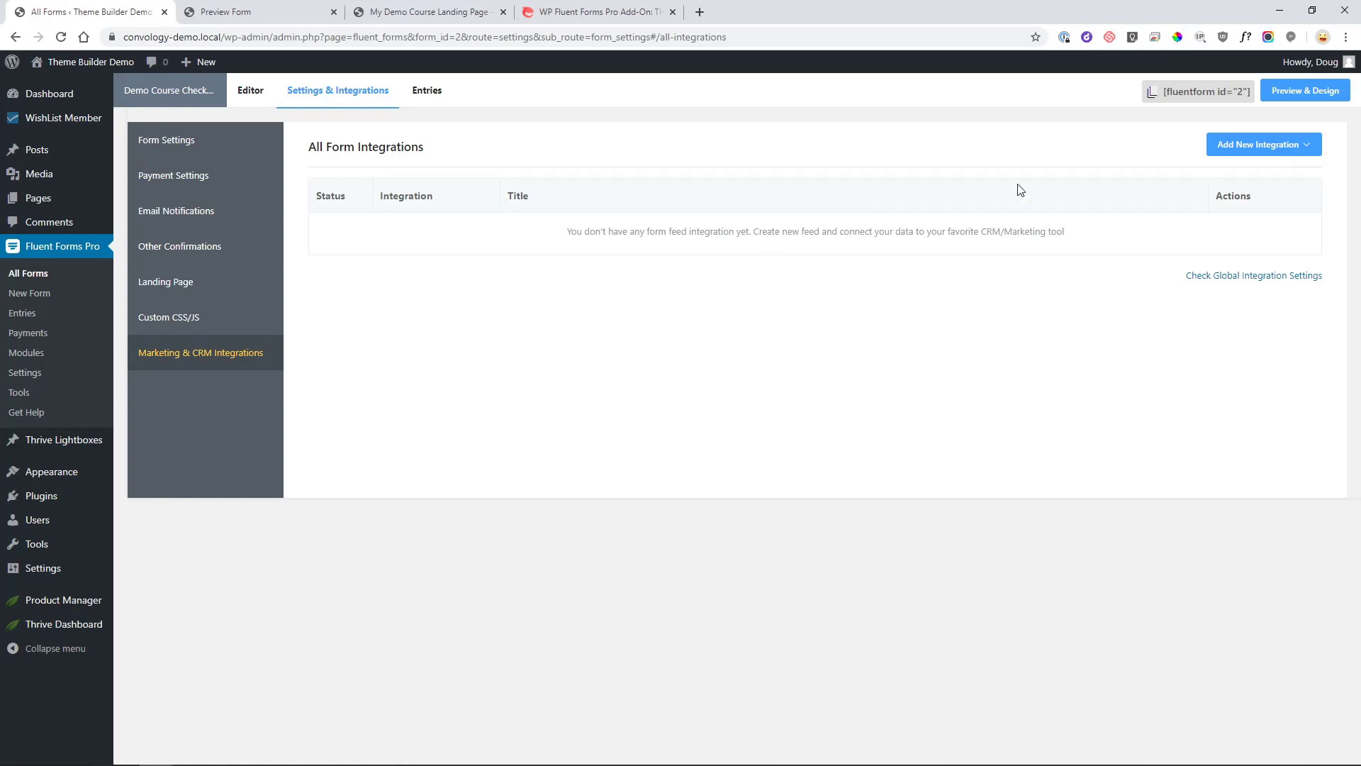
pyautogui.moveTo(1250, 149)
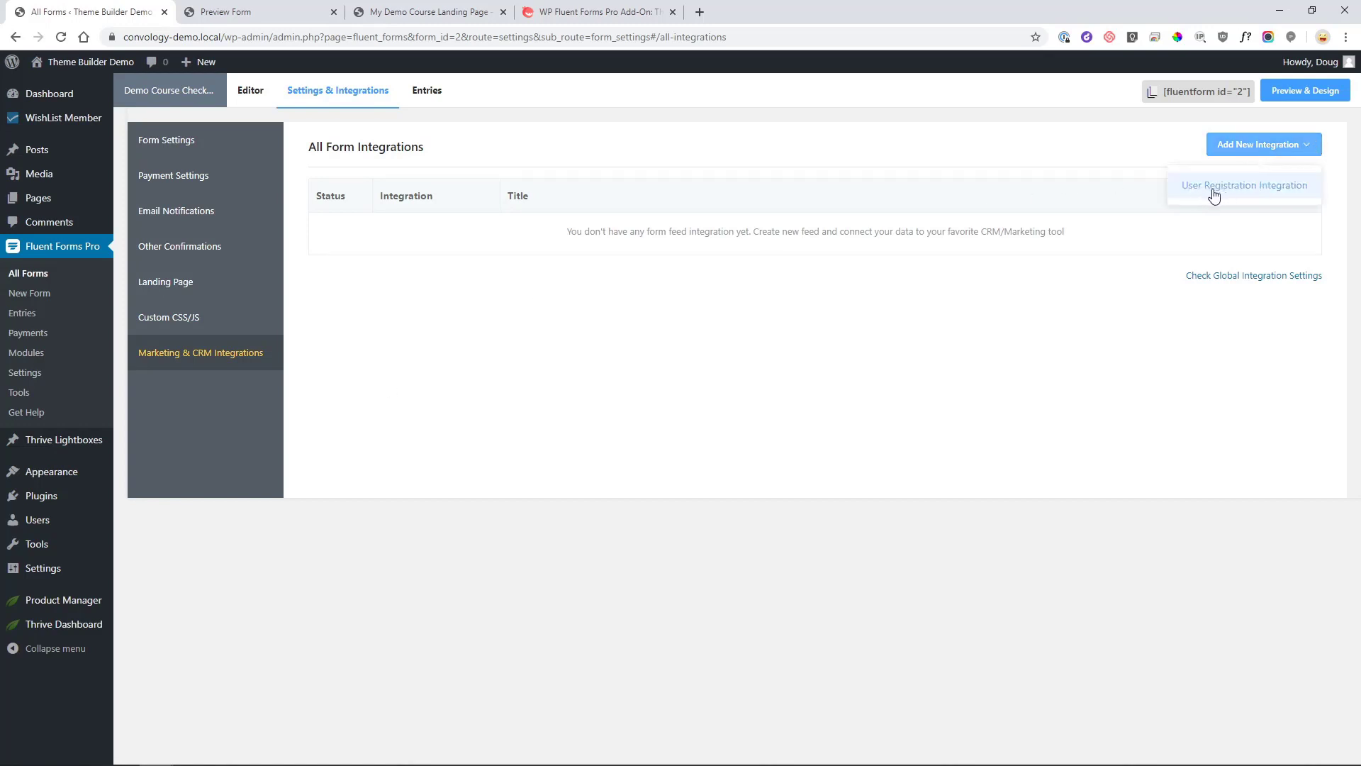
# Add a User Registration feed named 'User Registration' and map the form's Email field to Email Address.
pyautogui.click(1259, 190)
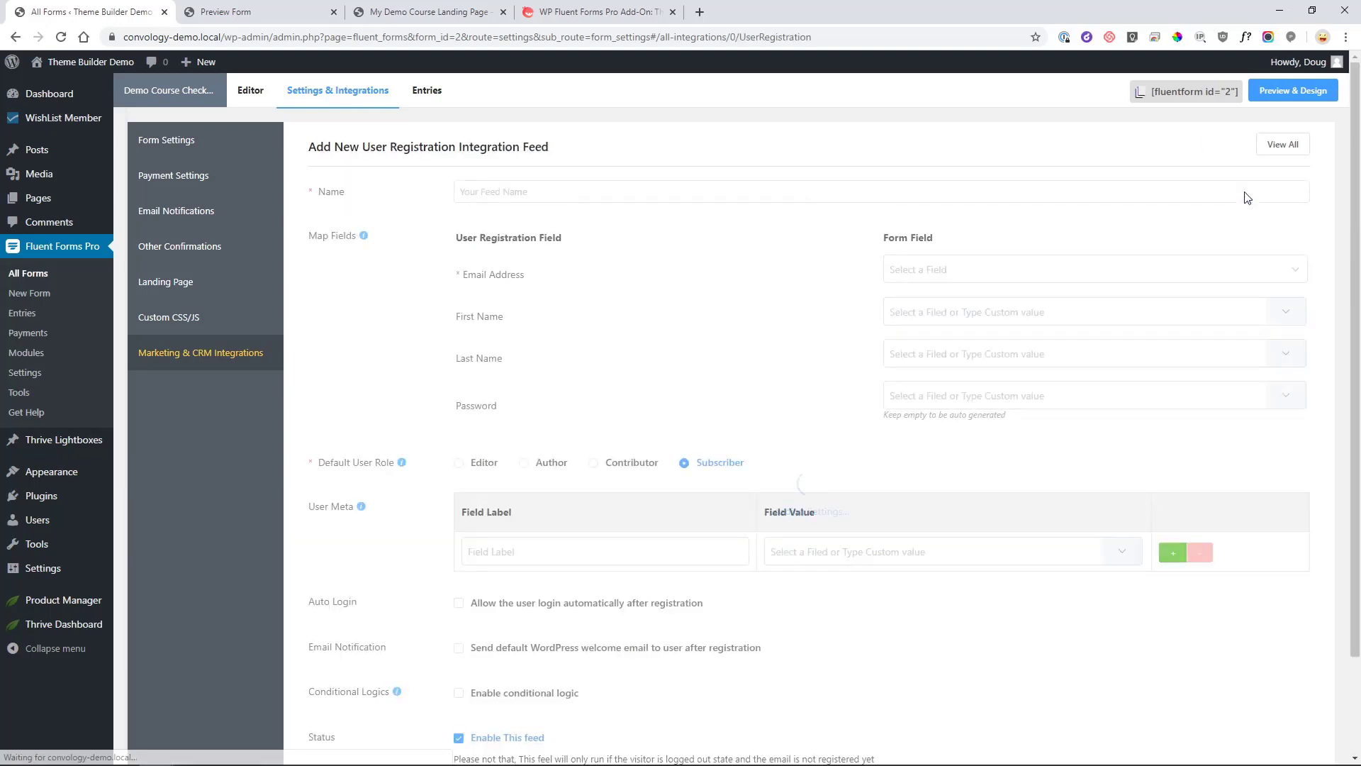
pyautogui.click(584, 198)
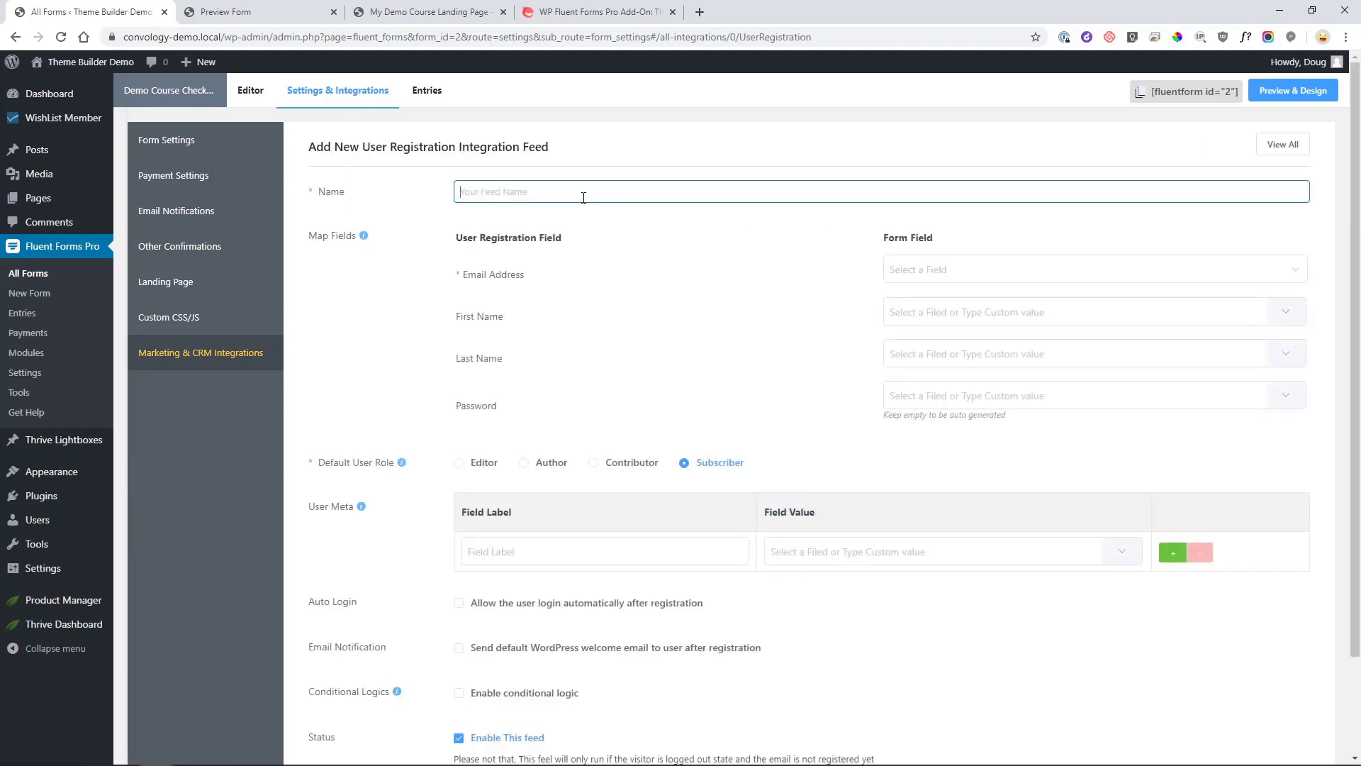
pyautogui.write('User Registration')
pyautogui.click(497, 319)
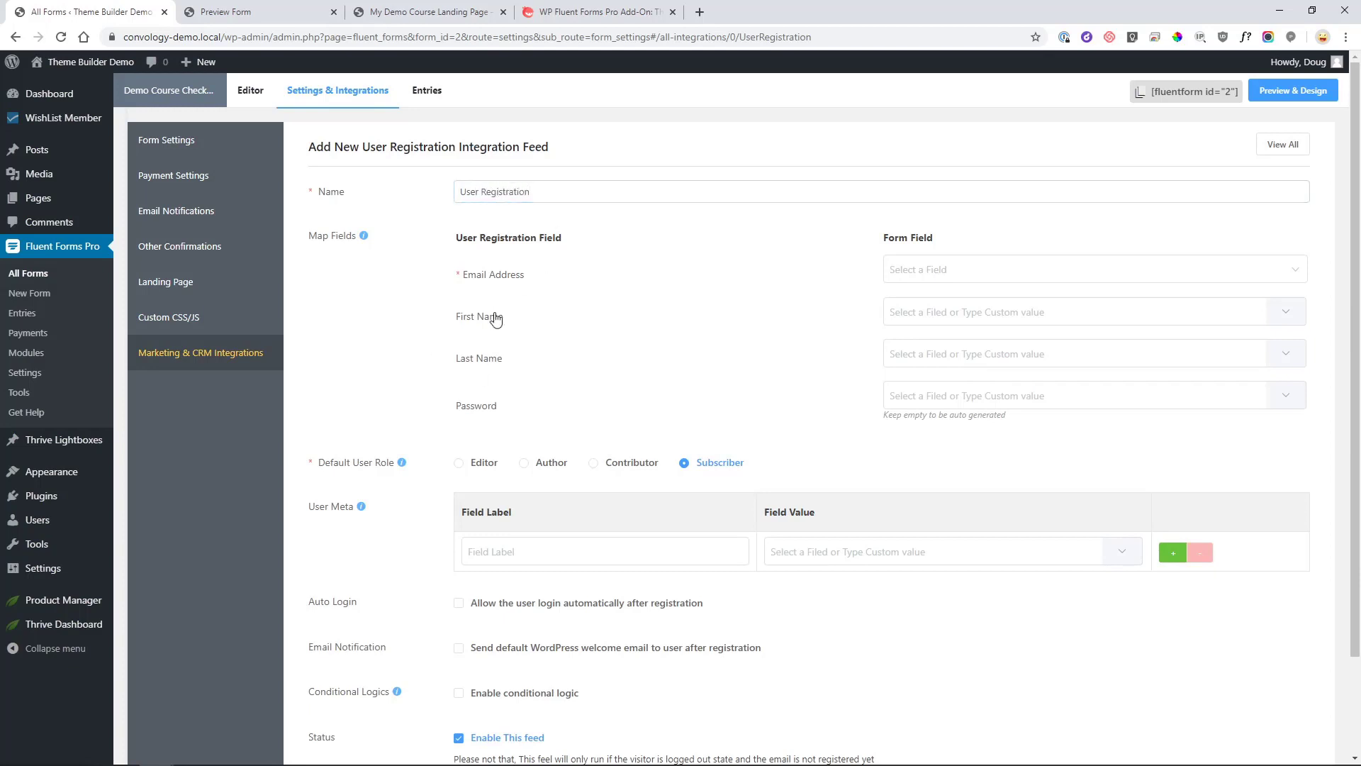
pyautogui.click(951, 274)
pyautogui.click(942, 267)
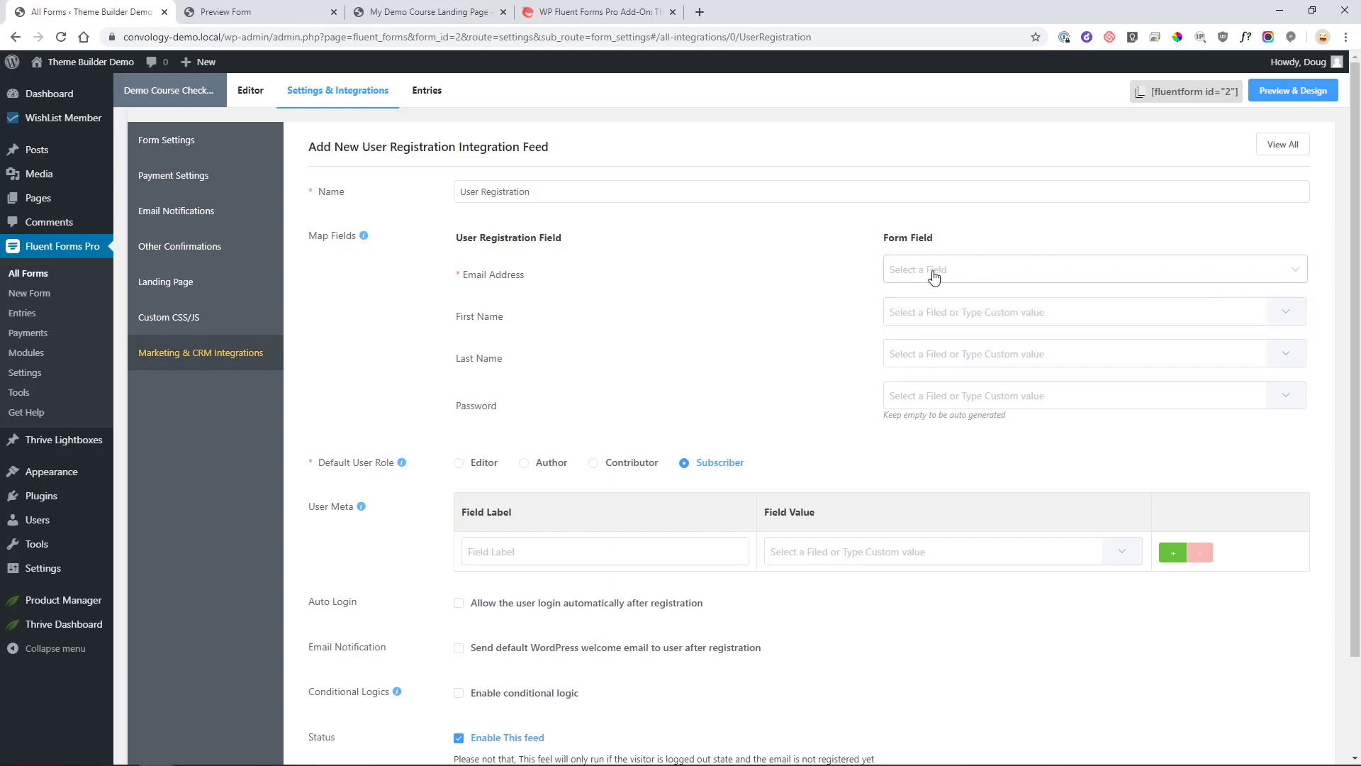
pyautogui.click(934, 275)
pyautogui.click(930, 307)
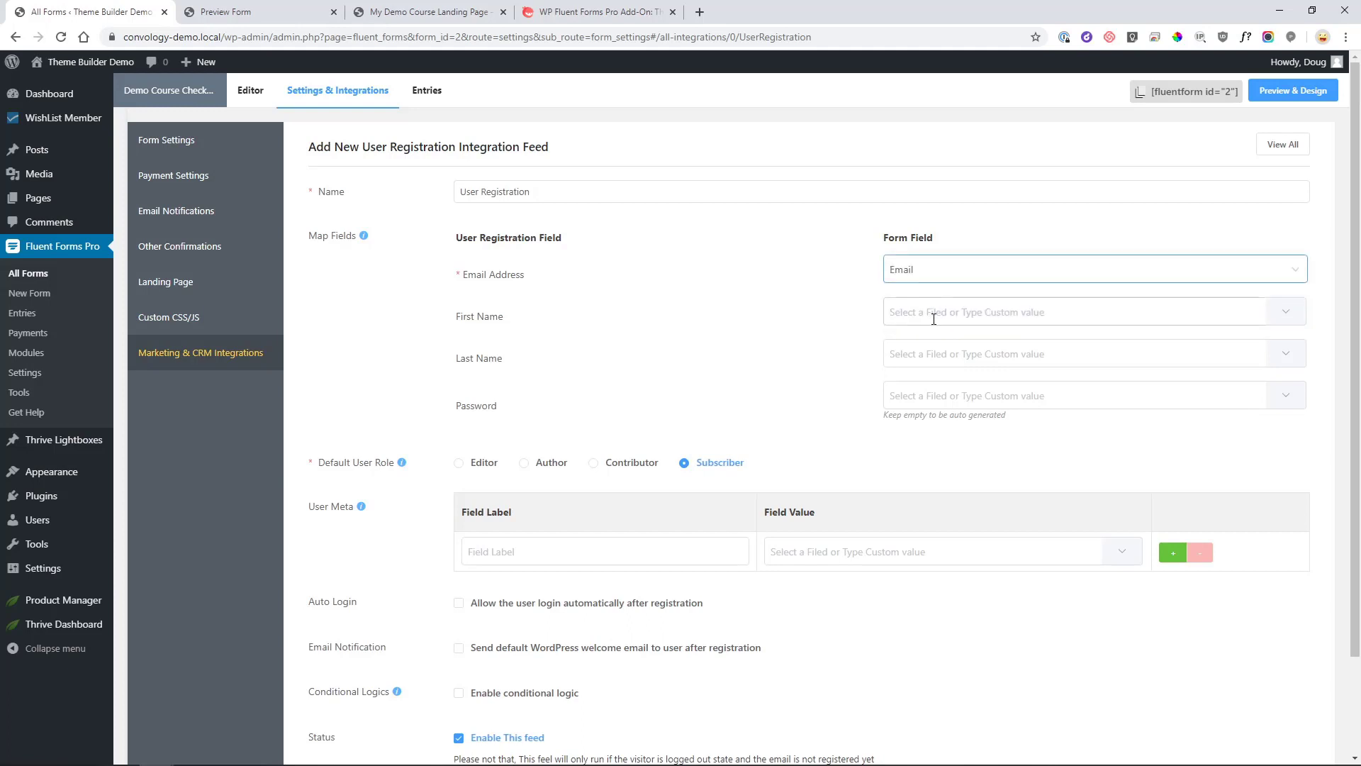
# Map First Name, Last Name and Password to names[First Name], names[Last Name] and Password.
pyautogui.click(951, 314)
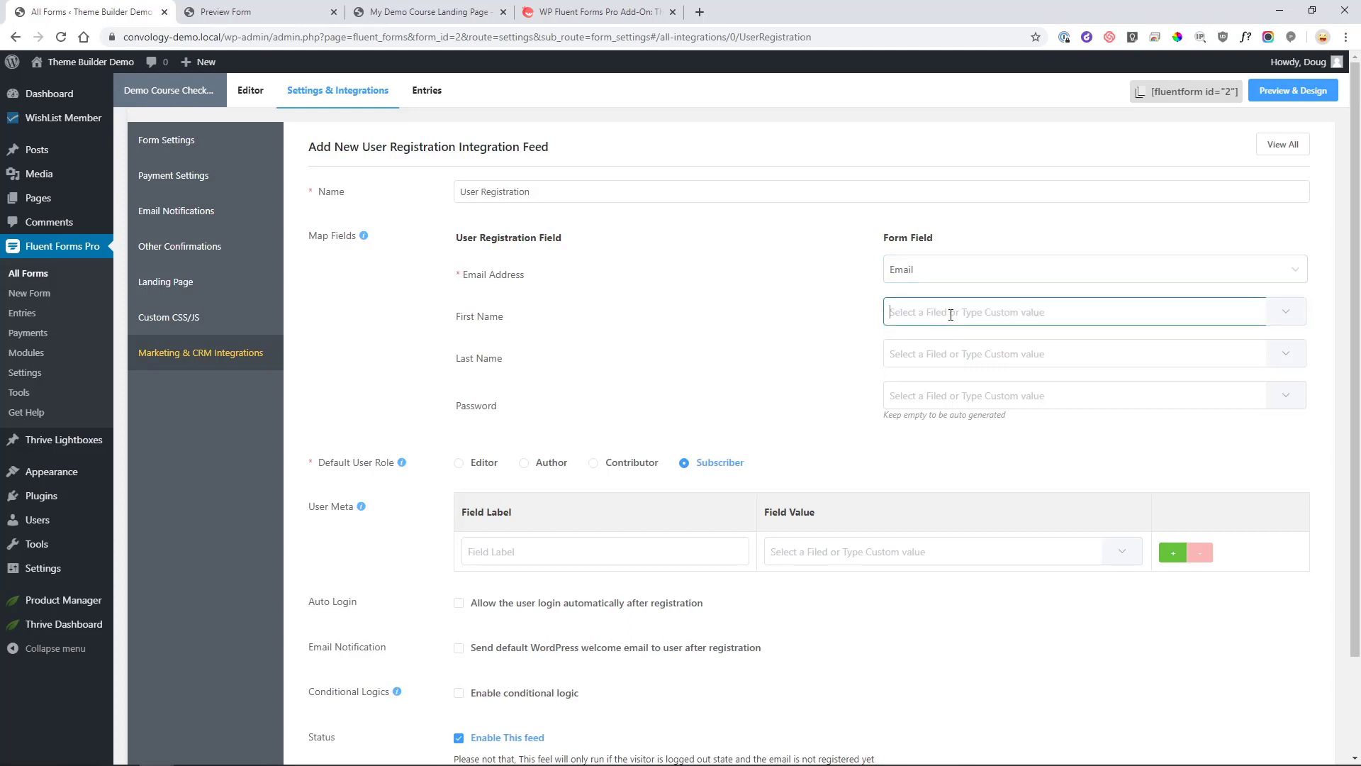
pyautogui.click(1285, 312)
pyautogui.click(1234, 388)
pyautogui.click(1294, 353)
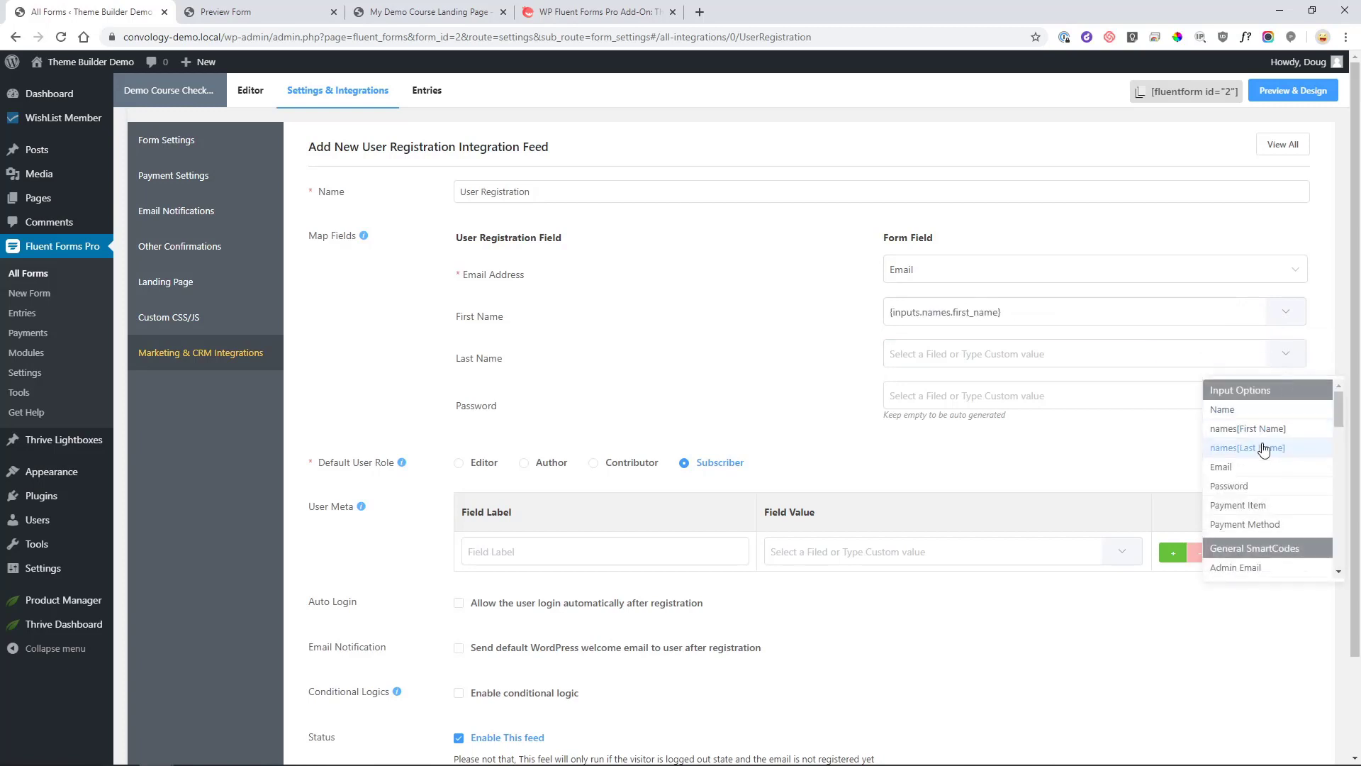
pyautogui.click(1250, 450)
pyautogui.click(1286, 395)
pyautogui.click(1246, 529)
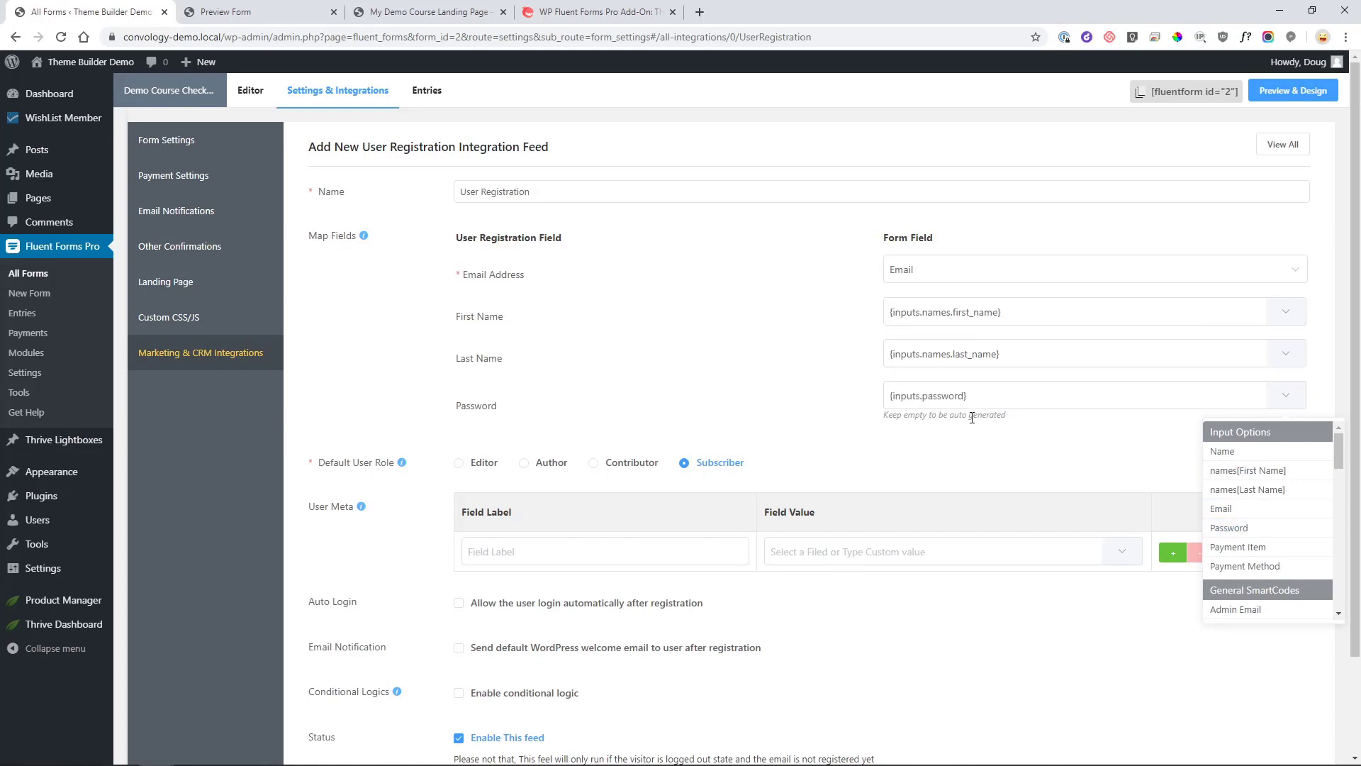
pyautogui.scroll(-1, 541, 416)
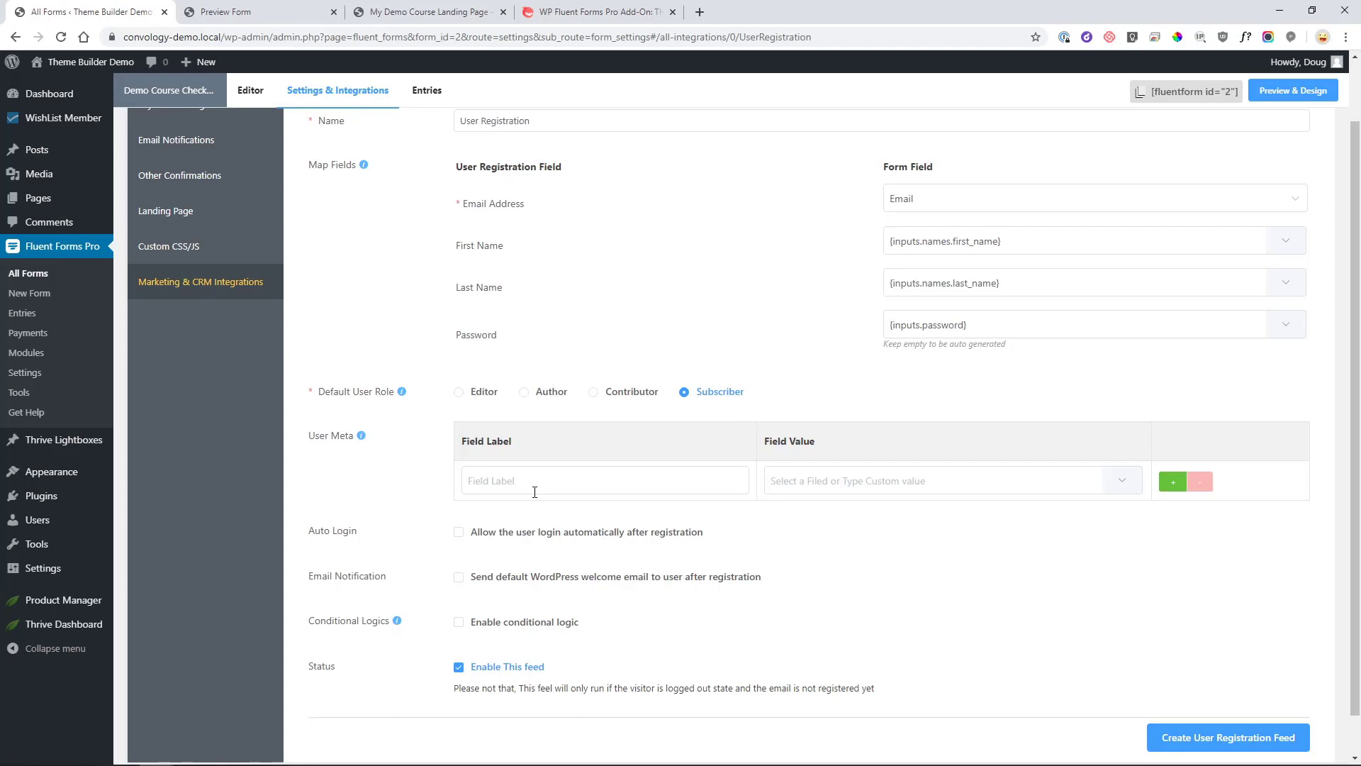
# Enable automatic login after registration and create the User Registration feed.
pyautogui.click(458, 534)
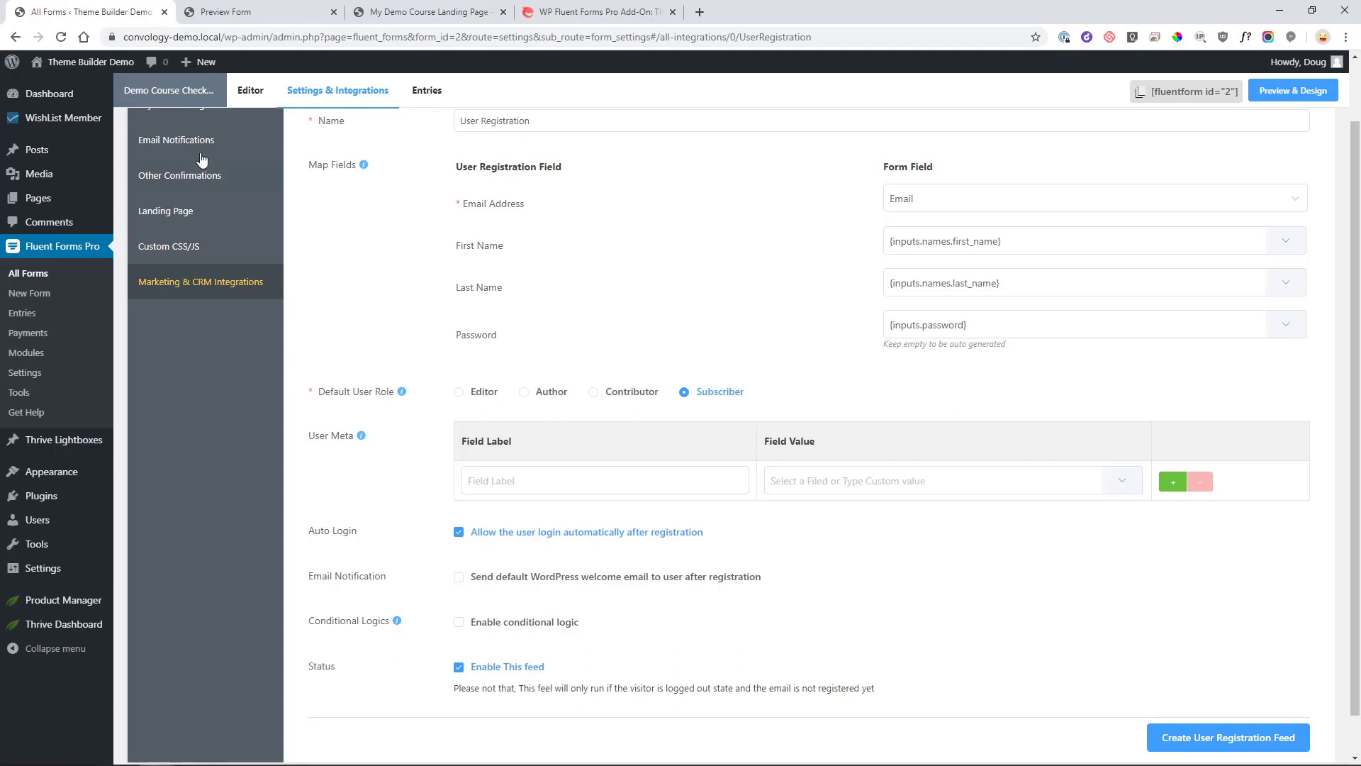
pyautogui.moveTo(61, 125)
pyautogui.click(1237, 743)
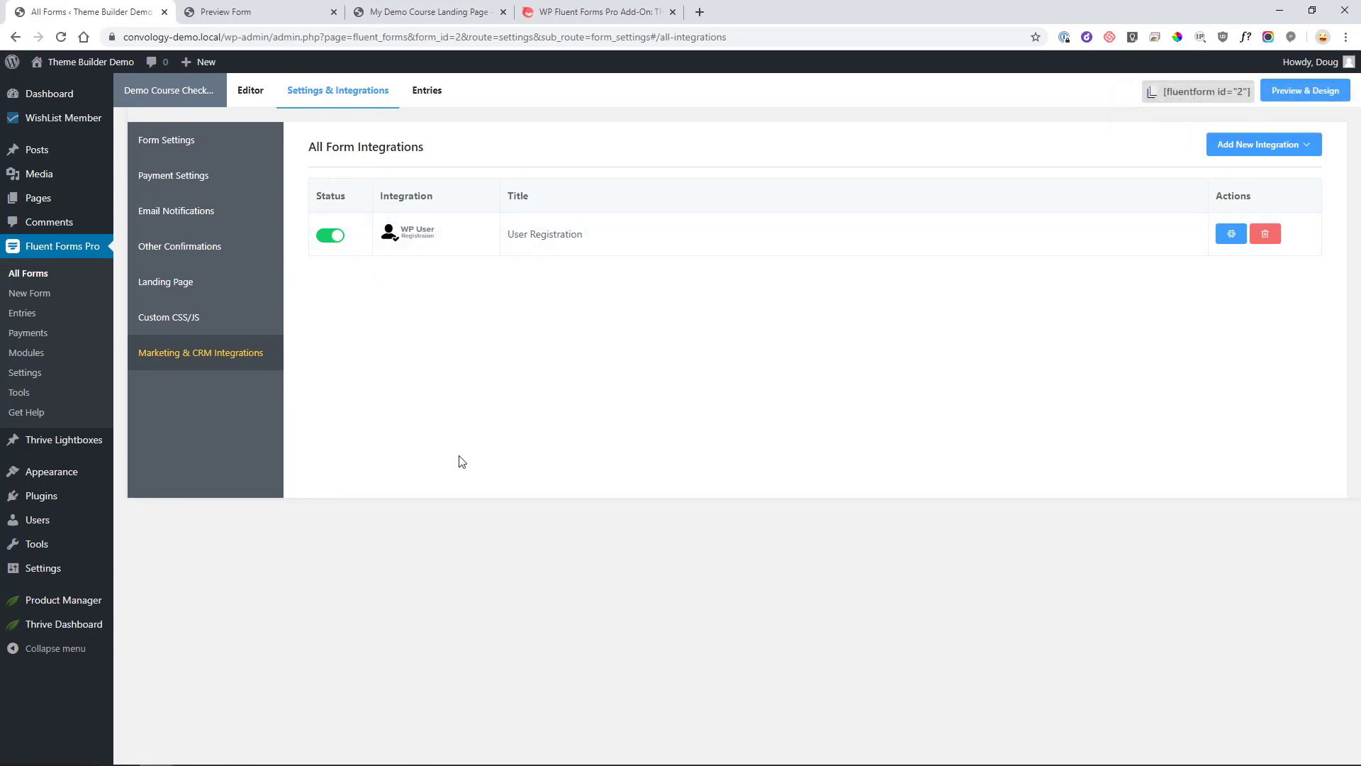
# On the landing page, enter the test buyer's first name, last name, e-mail and password, then submit 'I want the Demo Course!'.
pyautogui.click(382, 21)
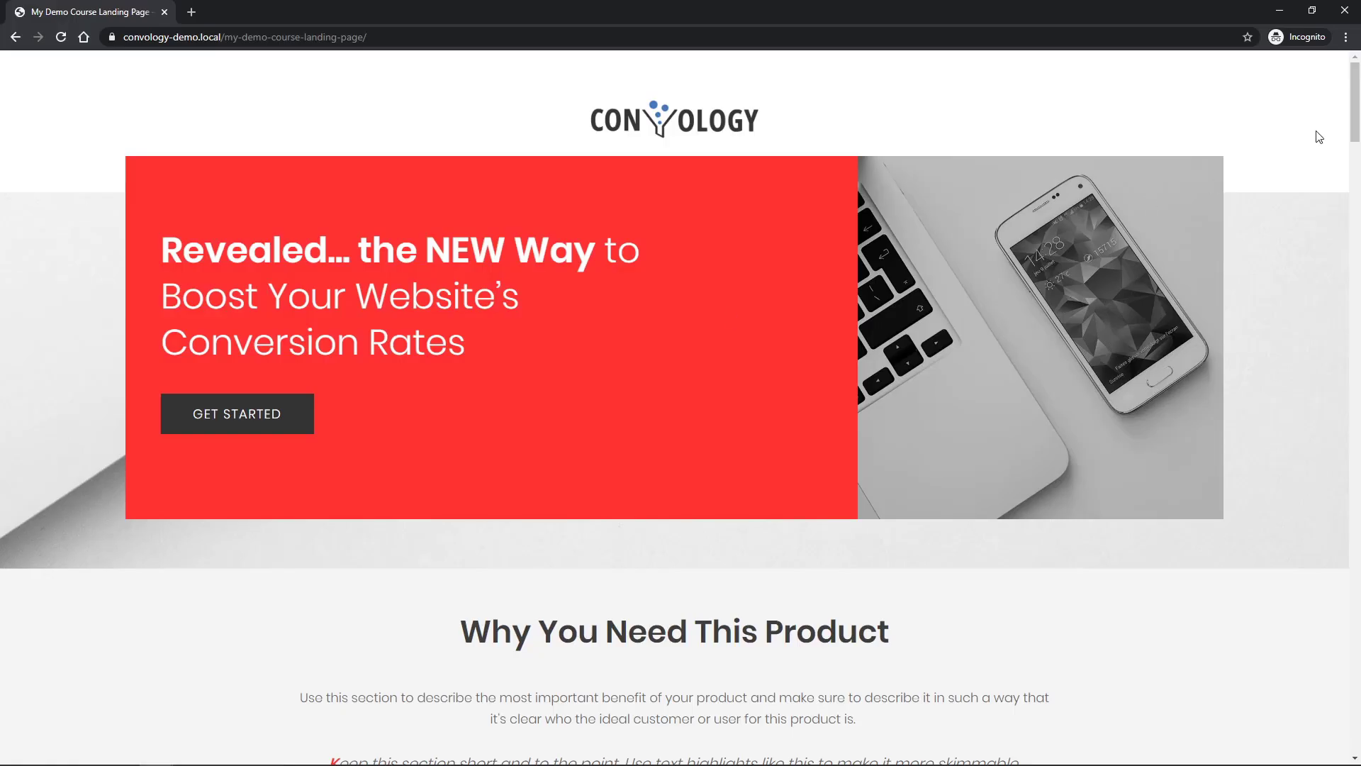
pyautogui.scroll(-1, 1358, 108)
pyautogui.moveTo(1358, 107); pyautogui.dragTo(1299, 695)
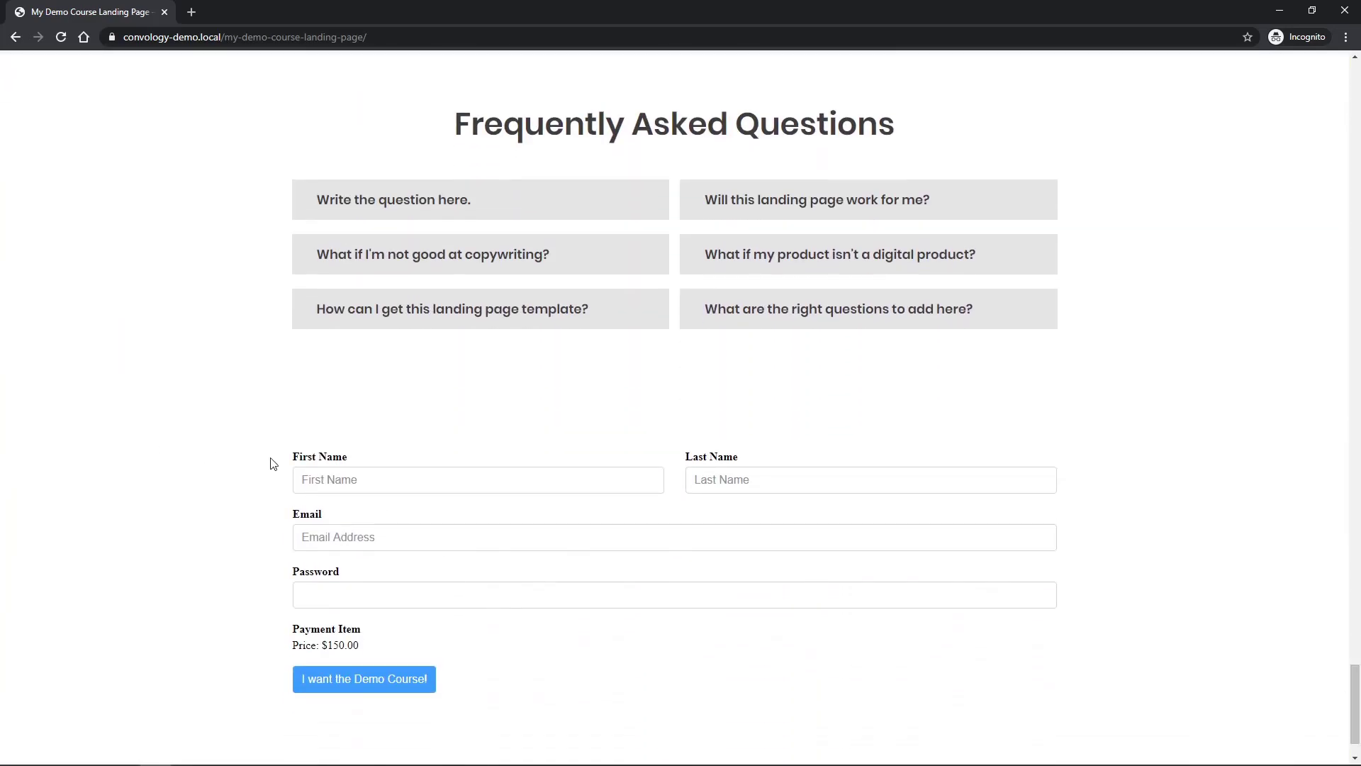
pyautogui.scroll(-1, 307, 471)
pyautogui.click(352, 416)
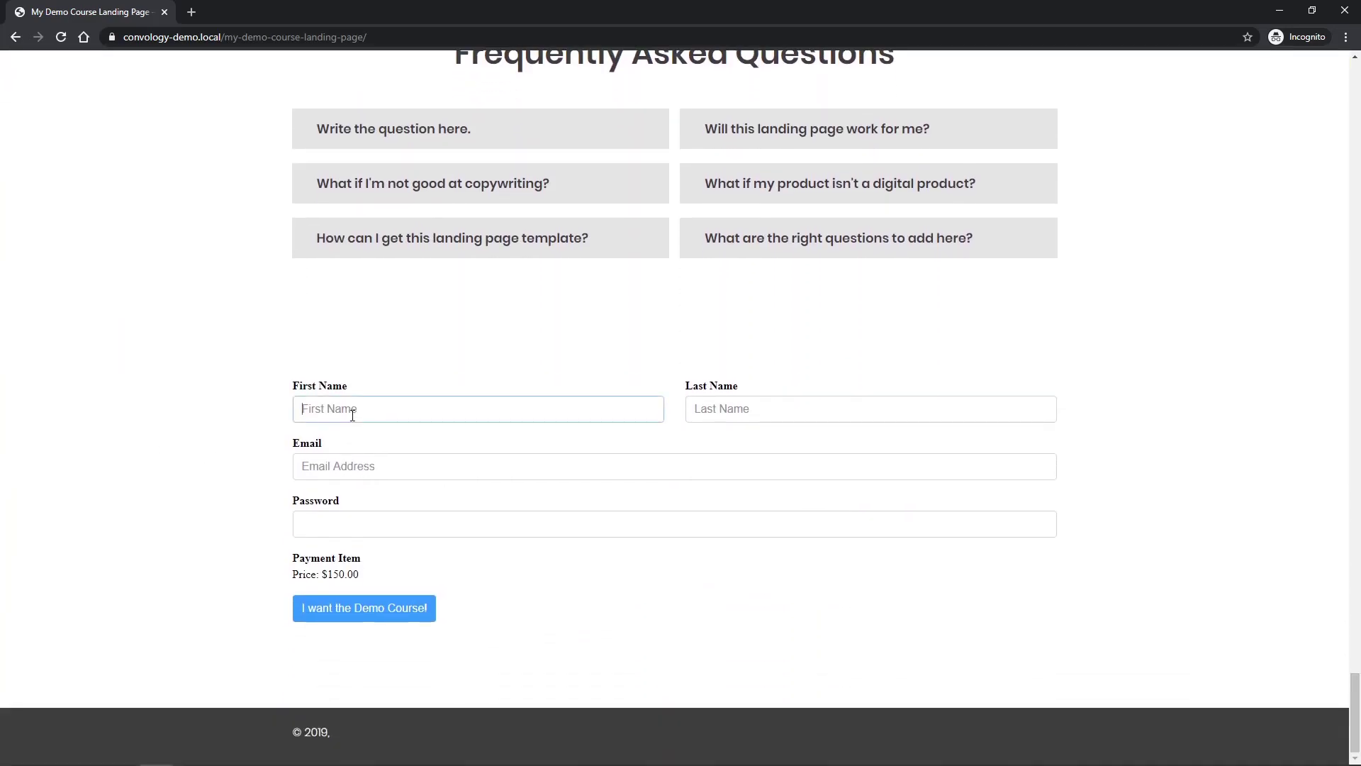
pyautogui.write('TEster')
pyautogui.press('Tab')
pyautogui.write('Testerly')
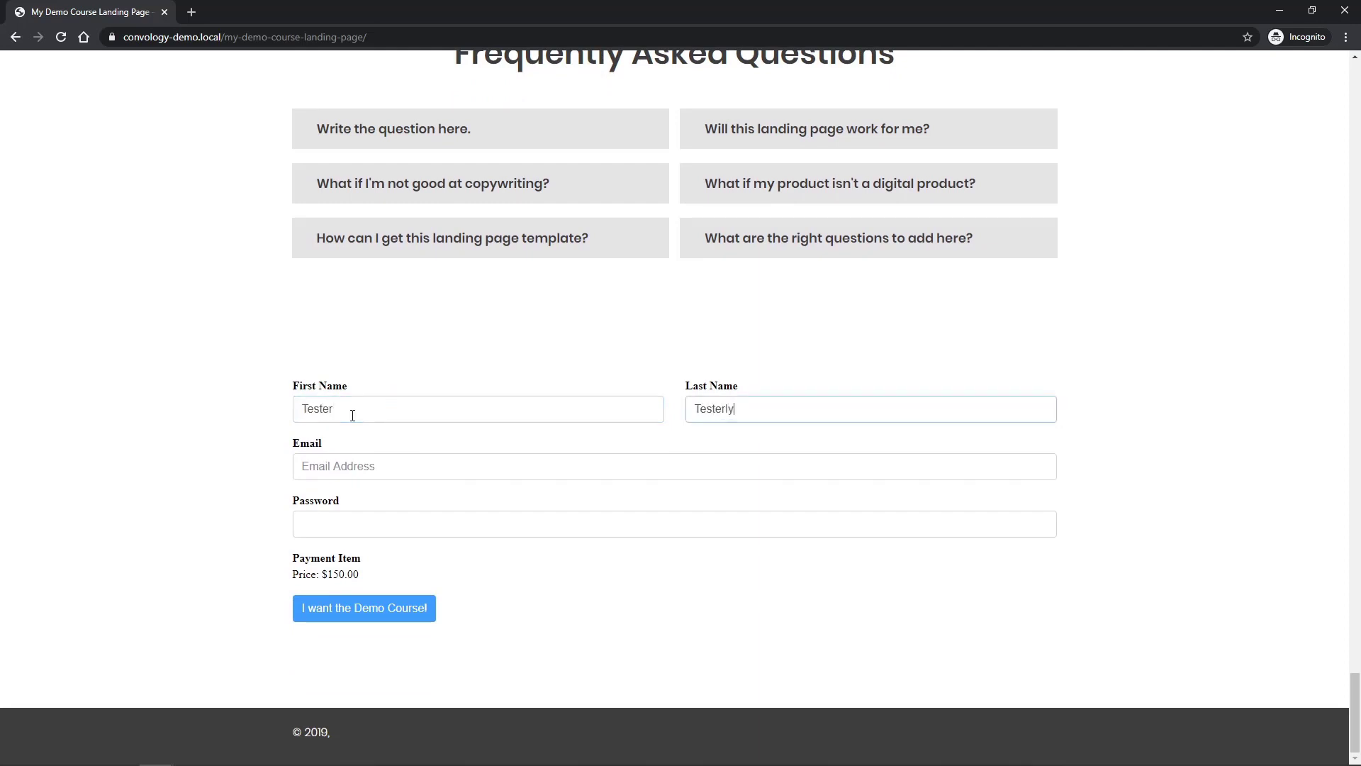
pyautogui.press('Tab')
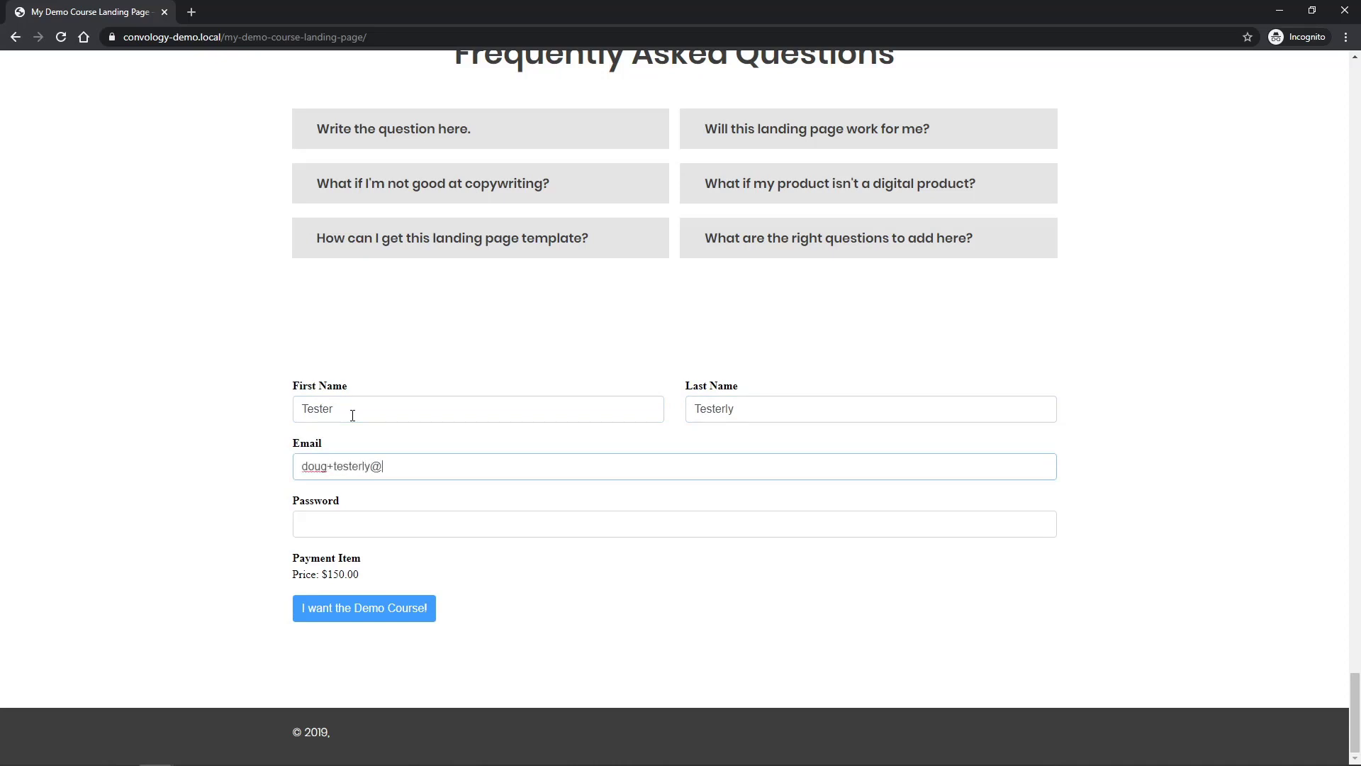
pyautogui.click(391, 529)
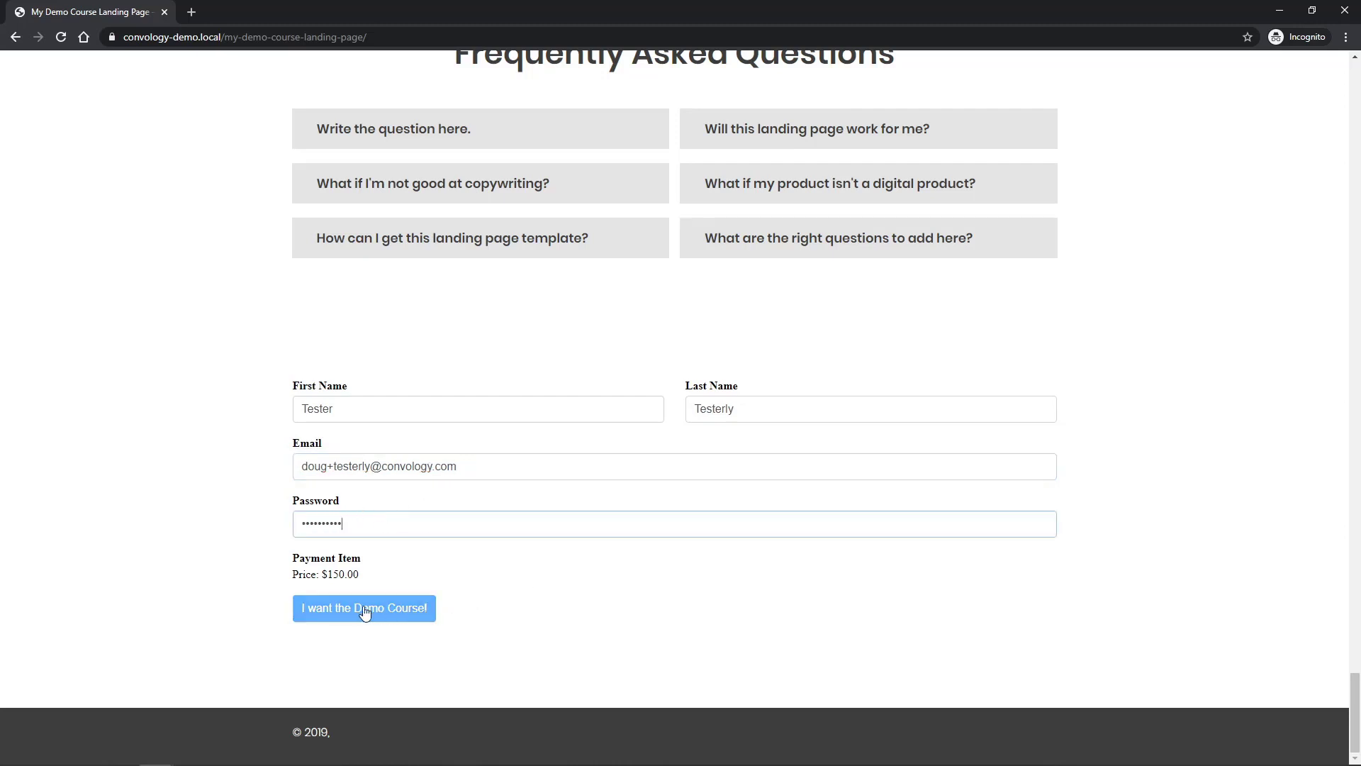
pyautogui.click(398, 610)
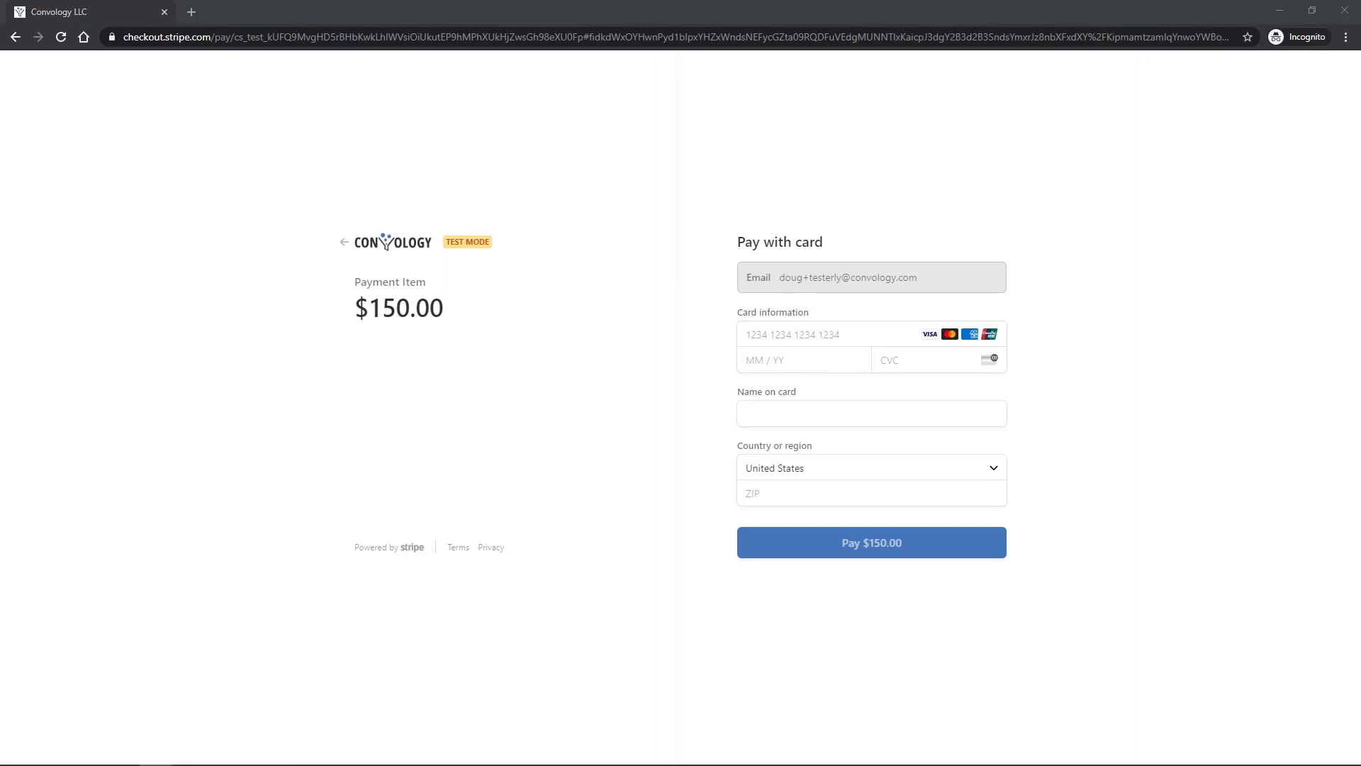
# Fill in the Stripe test card number, expiry 01/22, CVC 123, cardholder name and ZIP code.
pyautogui.click(784, 336)
pyautogui.hotkey('ctrl', 'v')
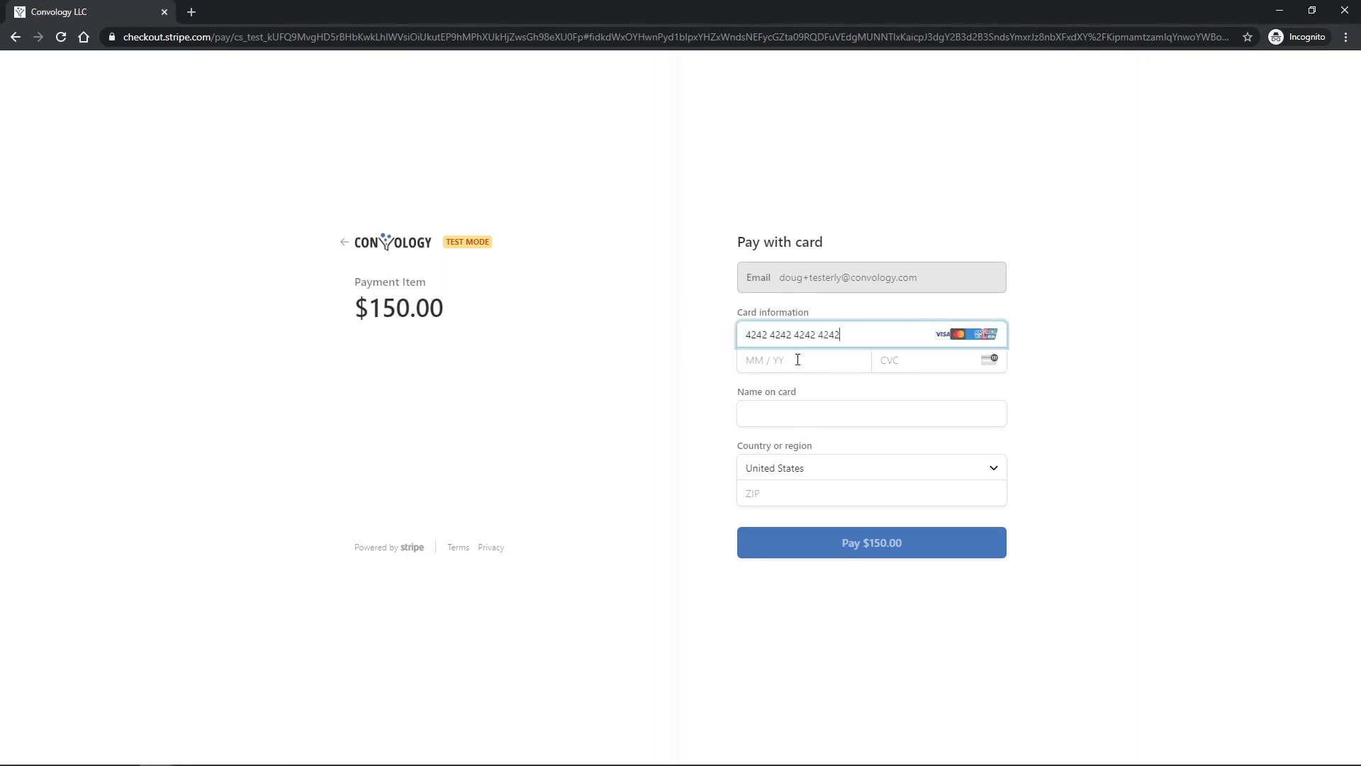
pyautogui.click(798, 362)
pyautogui.write('0122123')
pyautogui.click(858, 408)
pyautogui.write('Tester Testerly')
pyautogui.click(833, 494)
pyautogui.write('10108')
pyautogui.click(1057, 487)
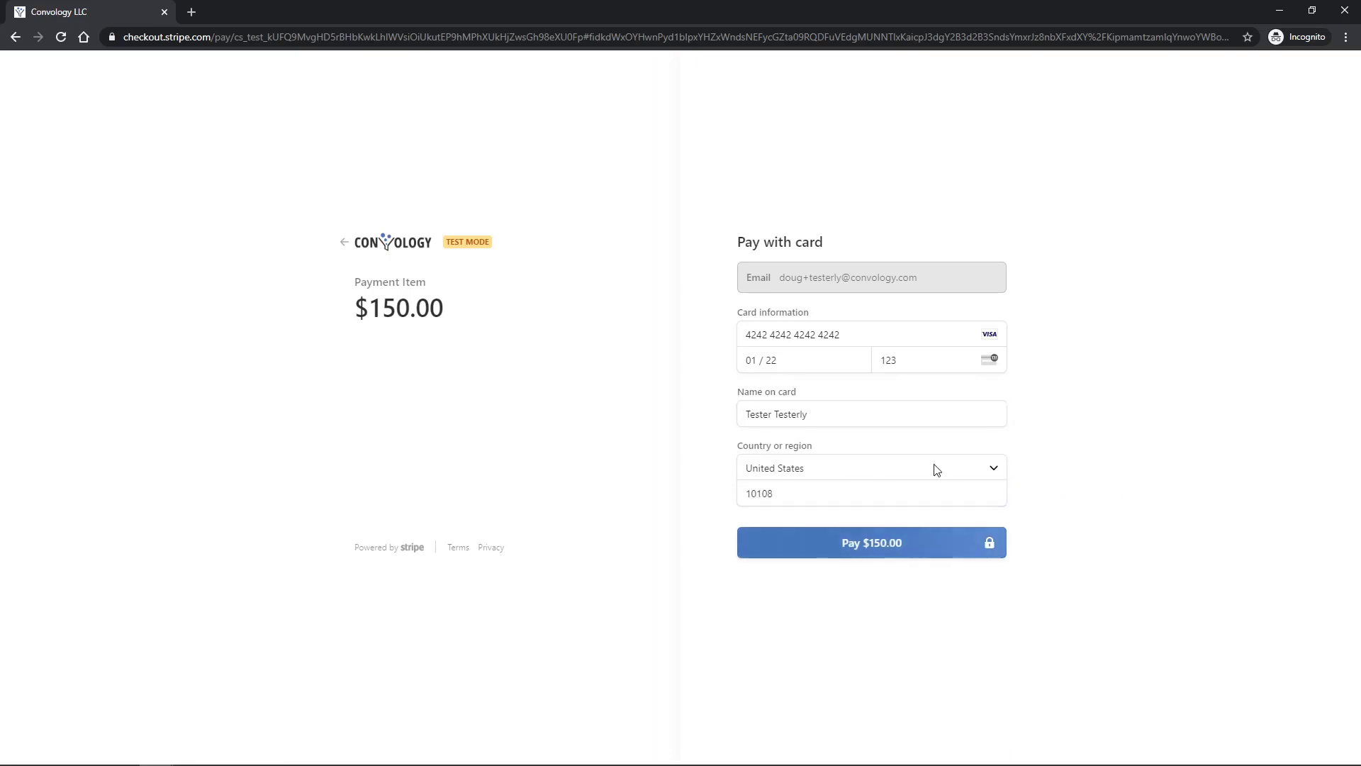
# Pay $150.00 and scroll through the resulting My Demo Course page.
pyautogui.click(873, 554)
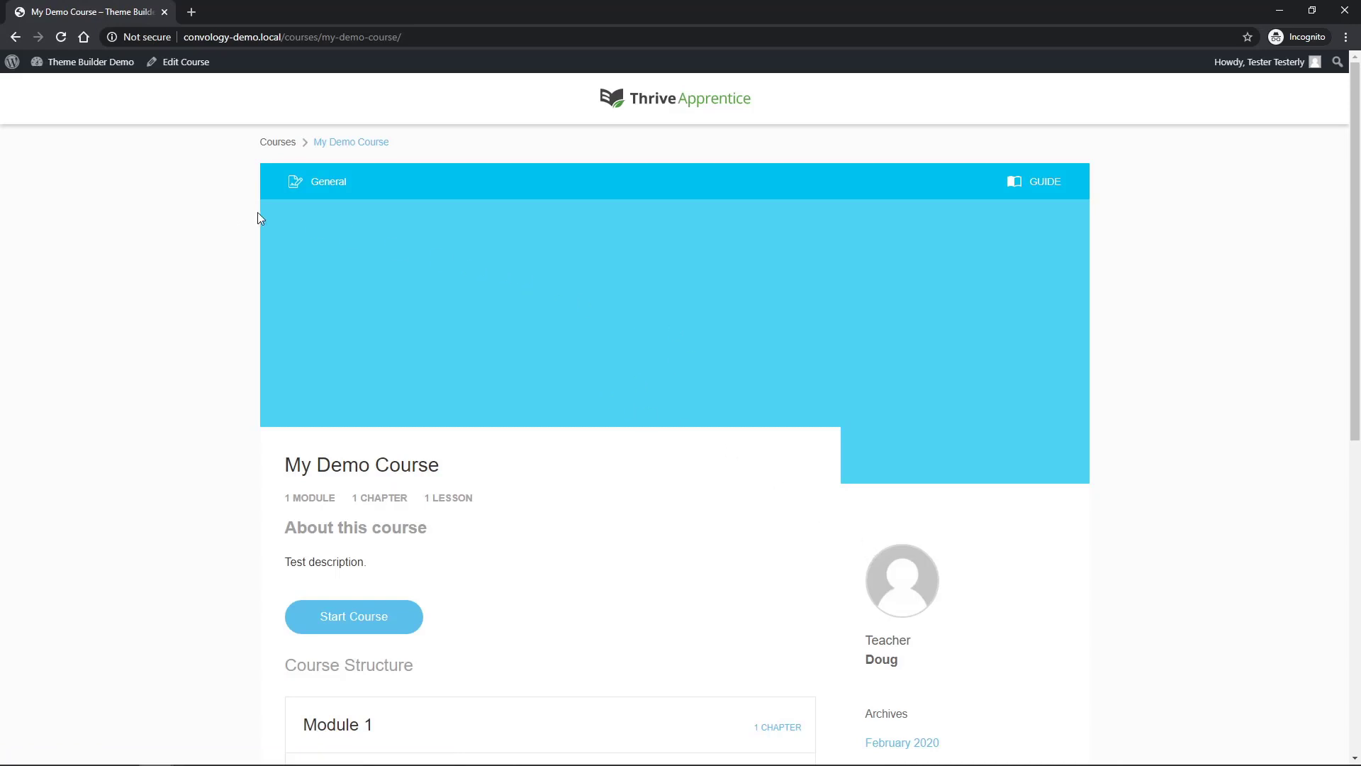
pyautogui.scroll(-1, 386, 299)
pyautogui.scroll(-2, 440, 400)
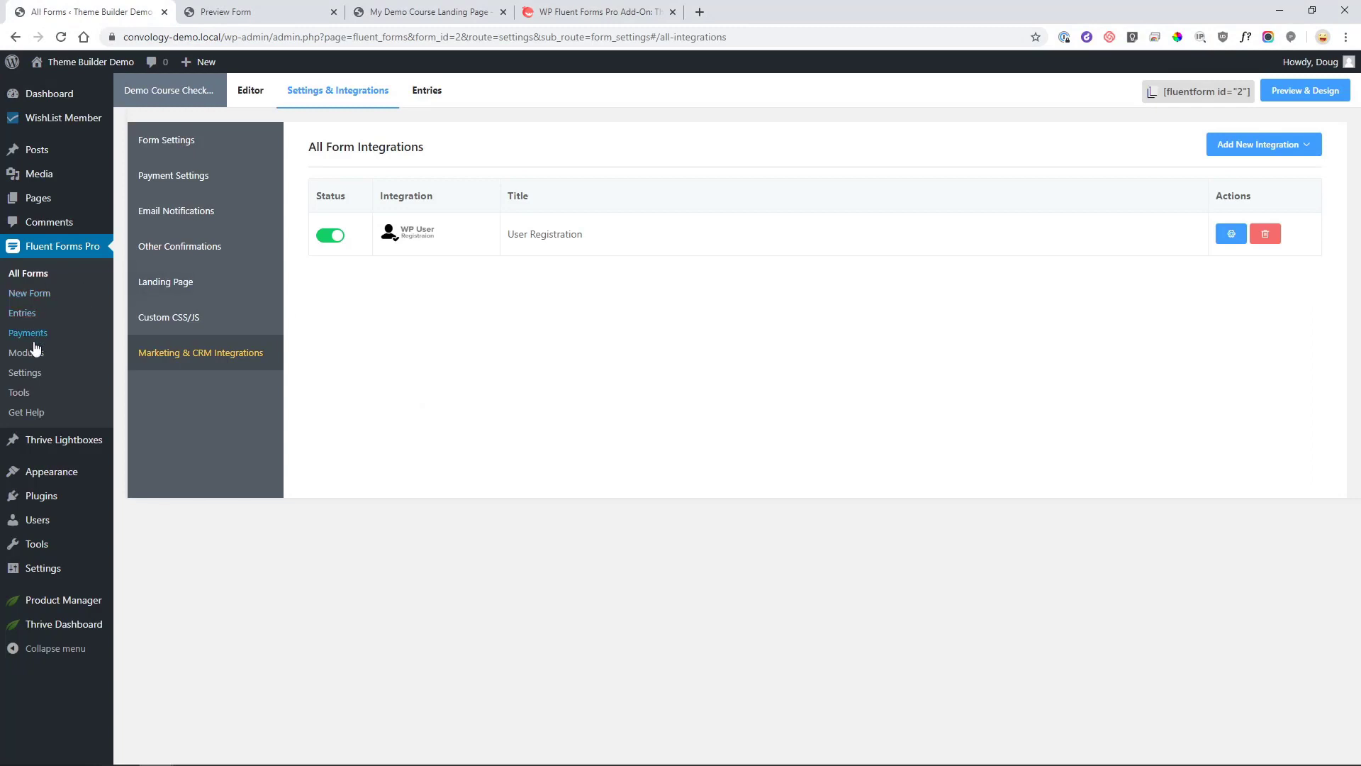
# Open Demo Course Checkout v2's settings from All Forms and select the existing thank-you message.
pyautogui.click(29, 273)
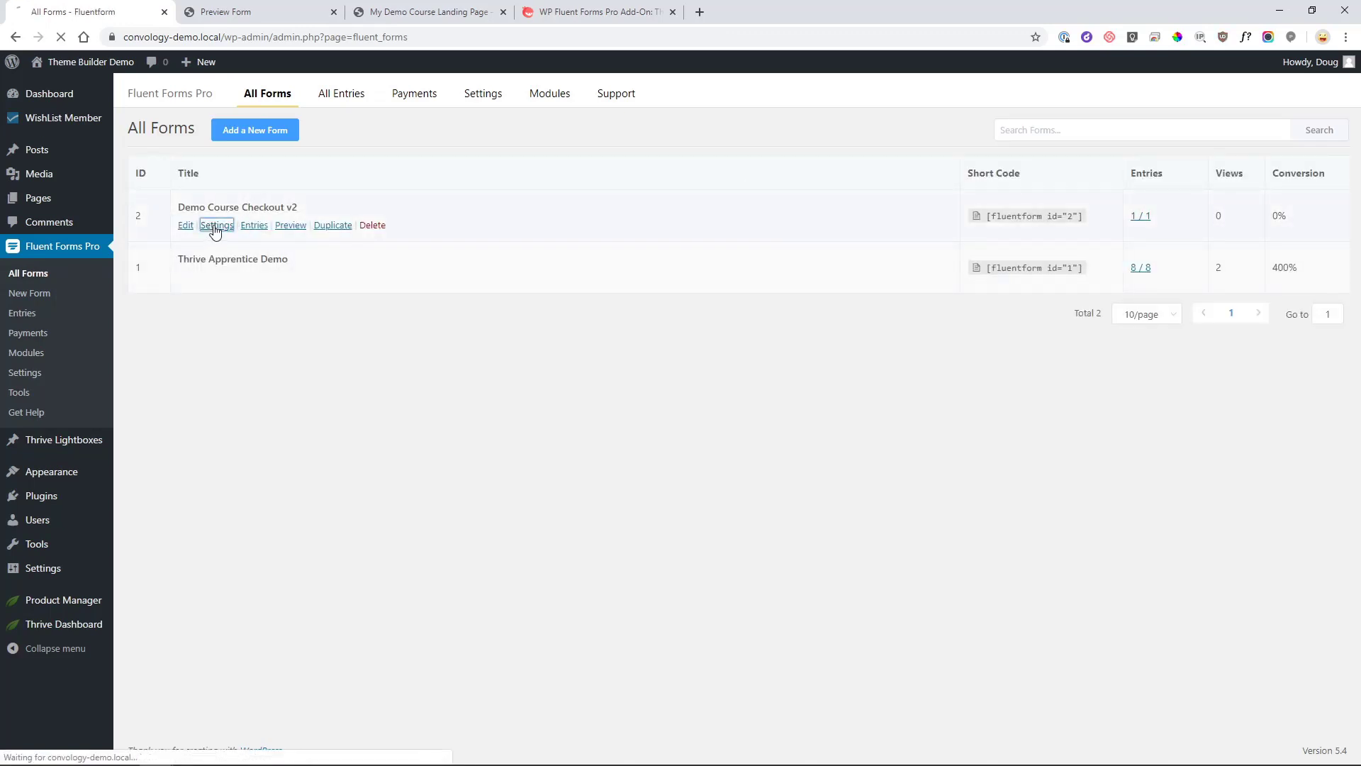
pyautogui.click(215, 226)
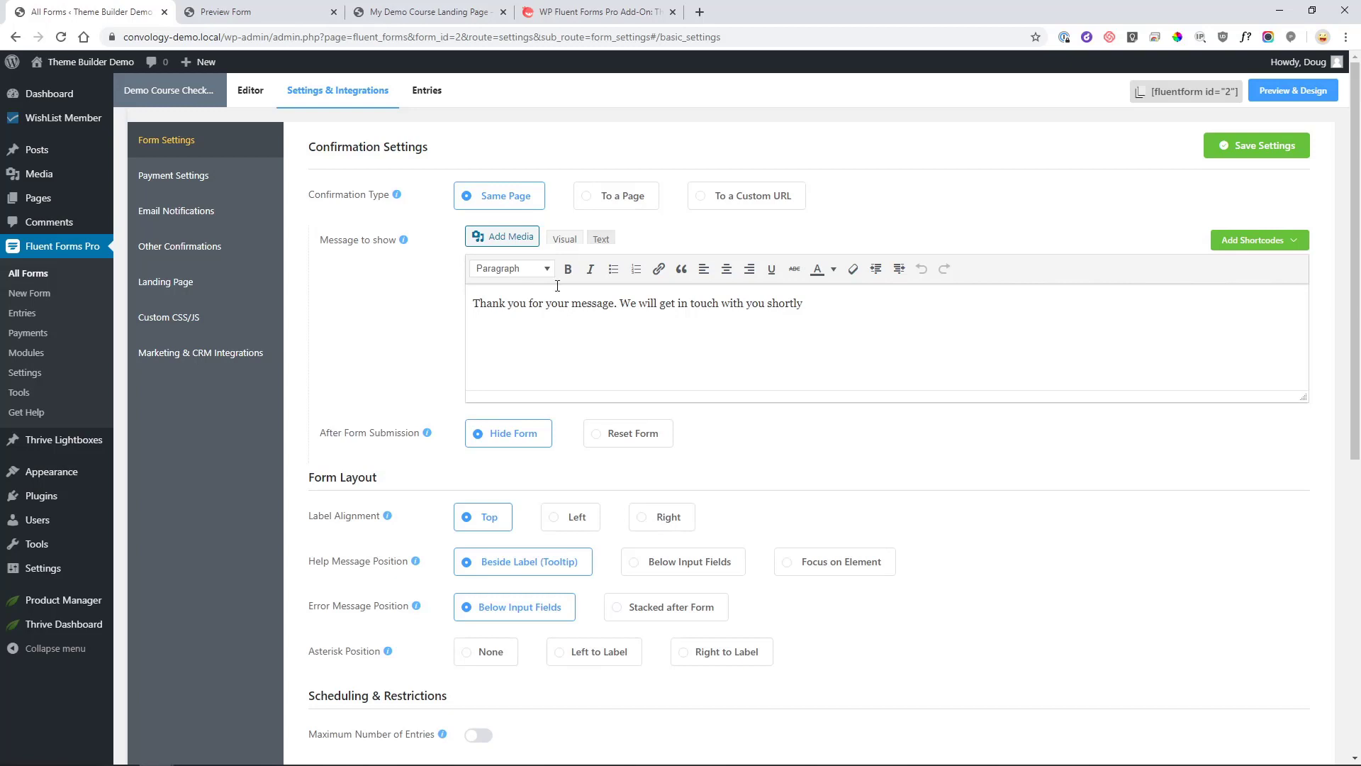
pyautogui.moveTo(846, 307); pyautogui.dragTo(460, 282)
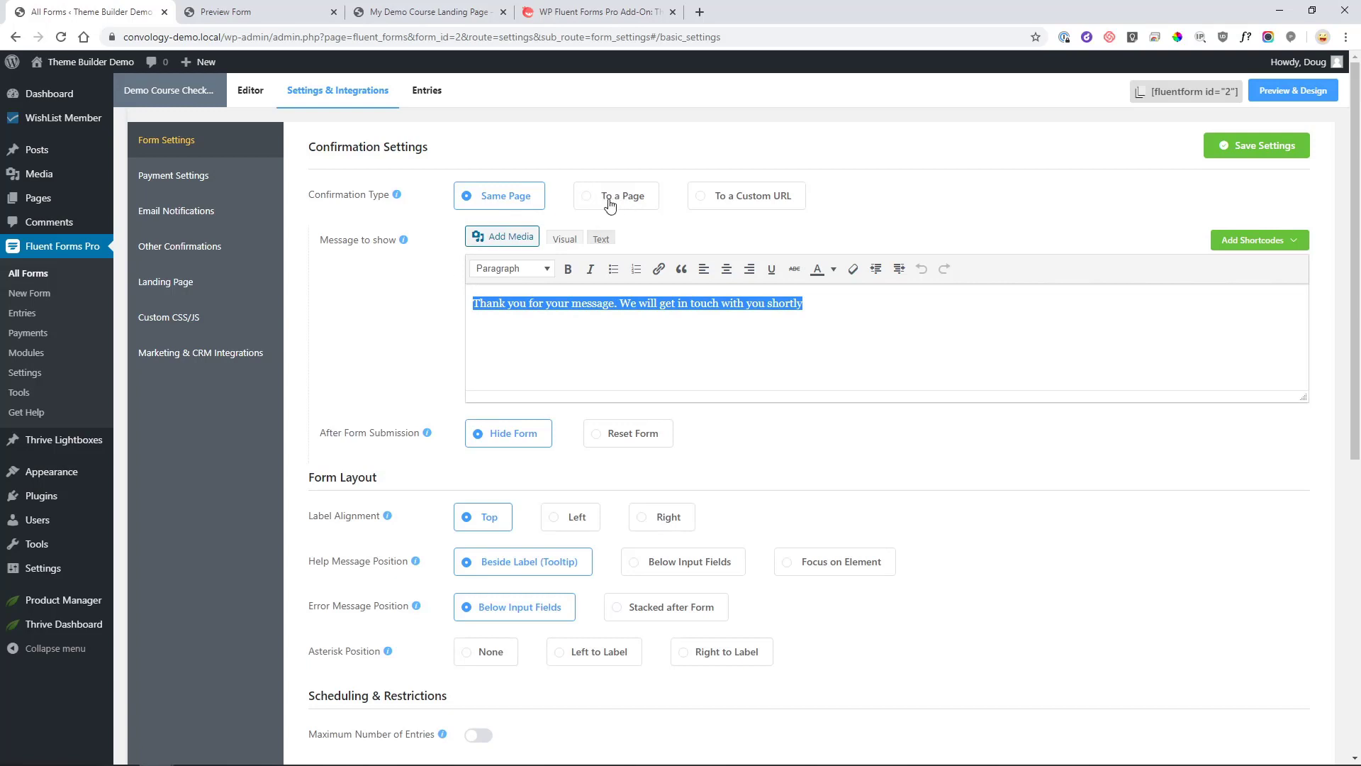
# Set the confirmation to redirect to the Courses site page.
pyautogui.click(609, 205)
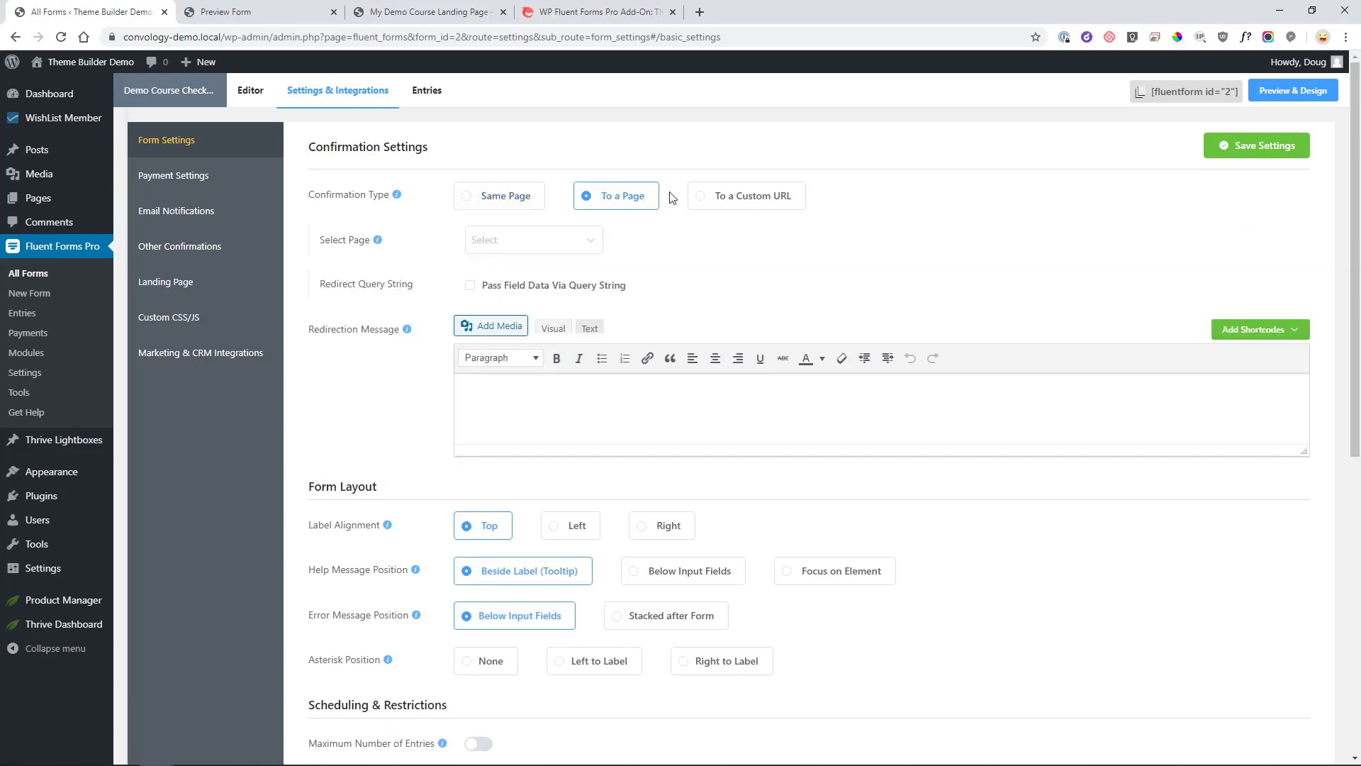
pyautogui.click(593, 246)
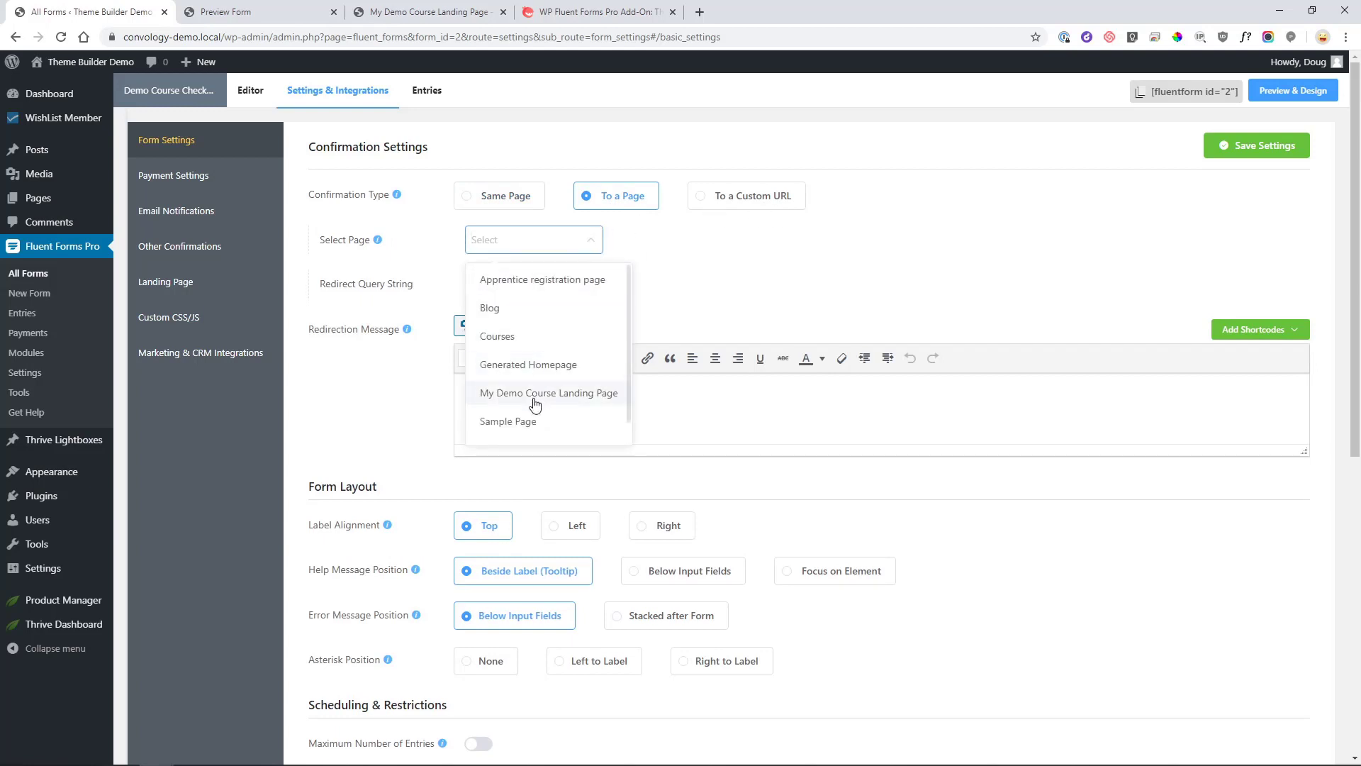
pyautogui.scroll(-1, 542, 390)
pyautogui.scroll(-1, 542, 361)
pyautogui.click(506, 242)
pyautogui.scroll(1, 788, 212)
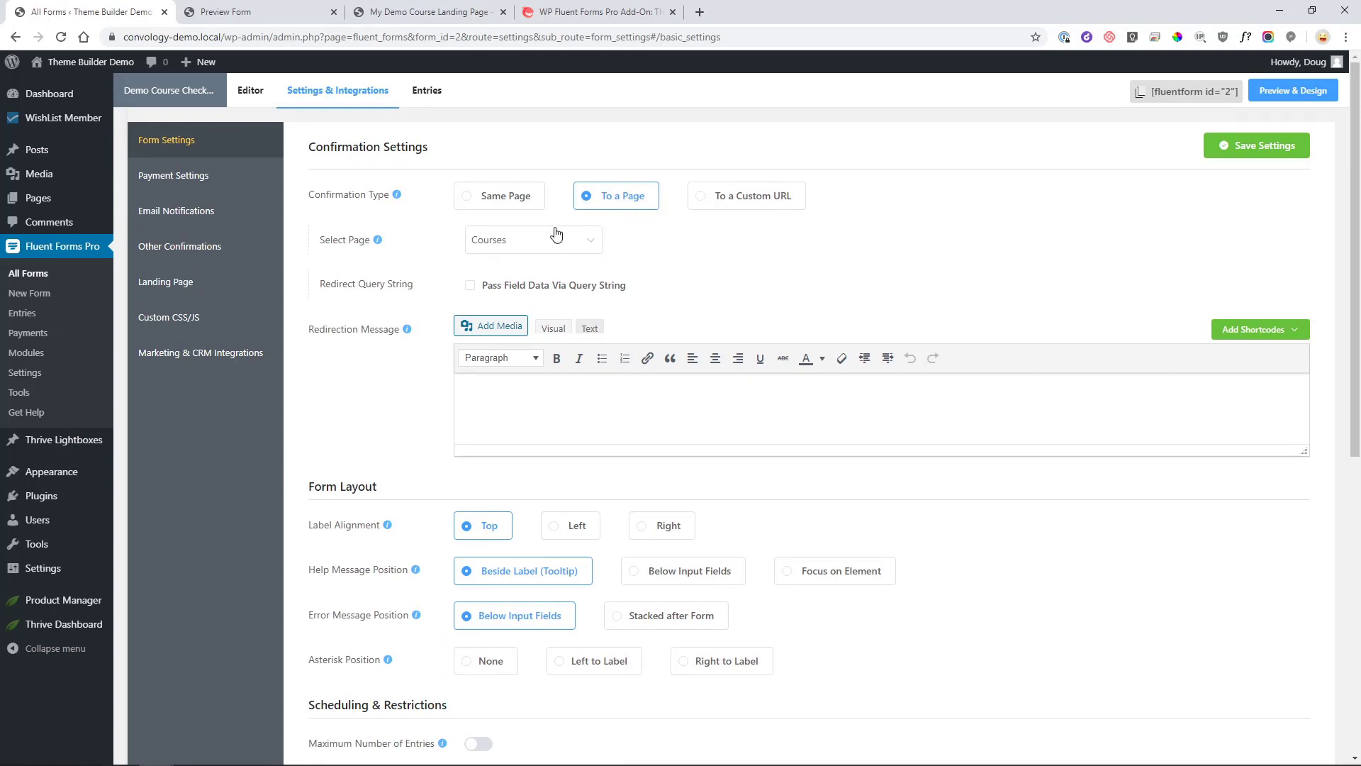
# Switch Confirmation Type to 'To a Custom URL' and focus the Custom URL field.
pyautogui.click(730, 203)
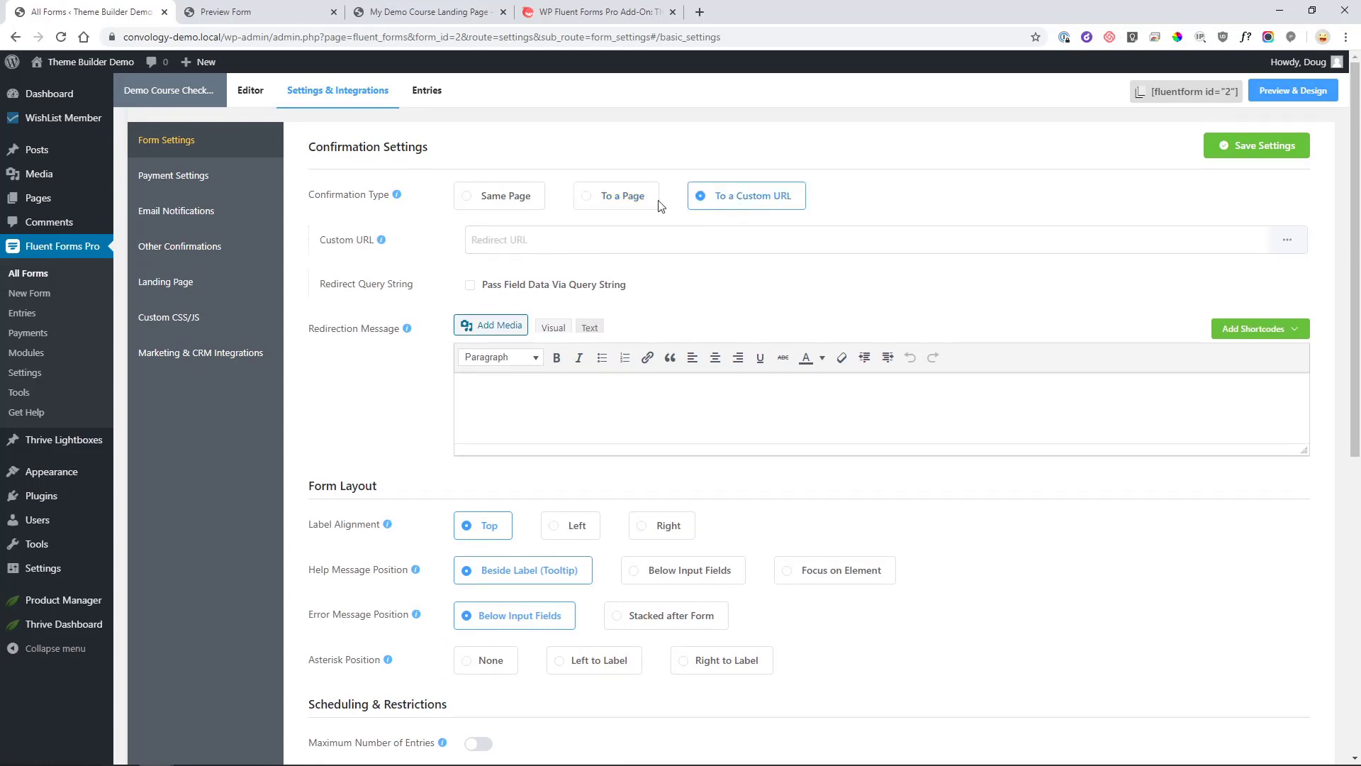
pyautogui.click(587, 242)
pyautogui.click(713, 304)
pyautogui.scroll(-4, 635, 234)
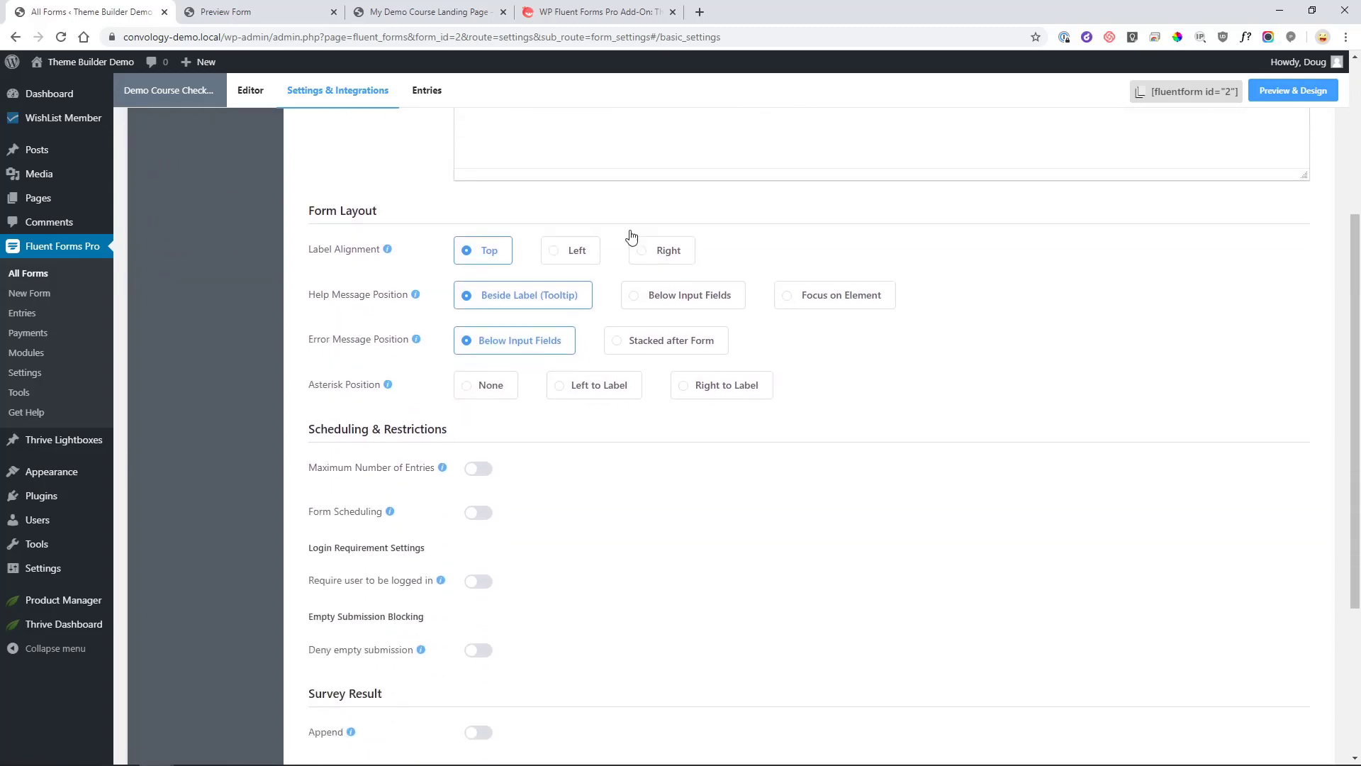
pyautogui.scroll(4, 633, 235)
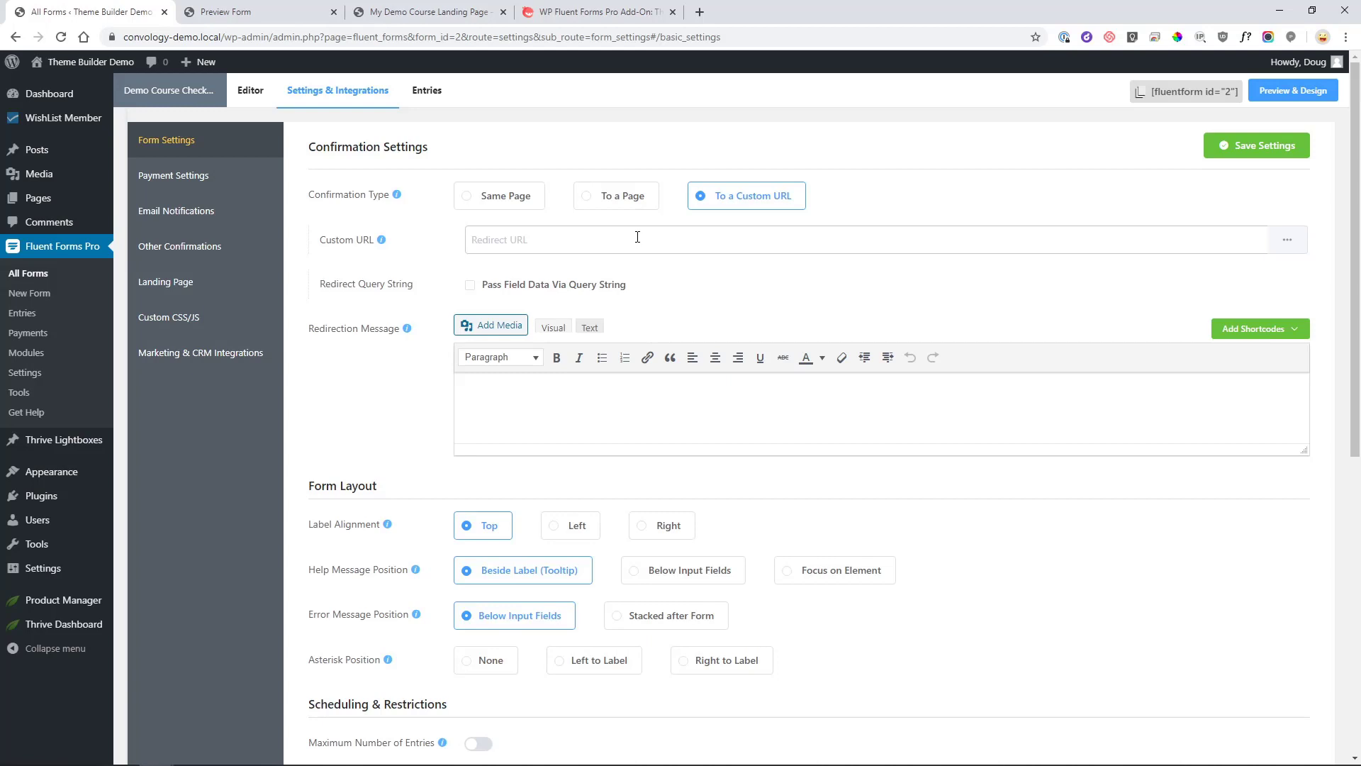
# Compare Fluent Forms Pro Add-On lifetime prices, then return to the annual $59, $99 and $199 licences.
pyautogui.click(599, 11)
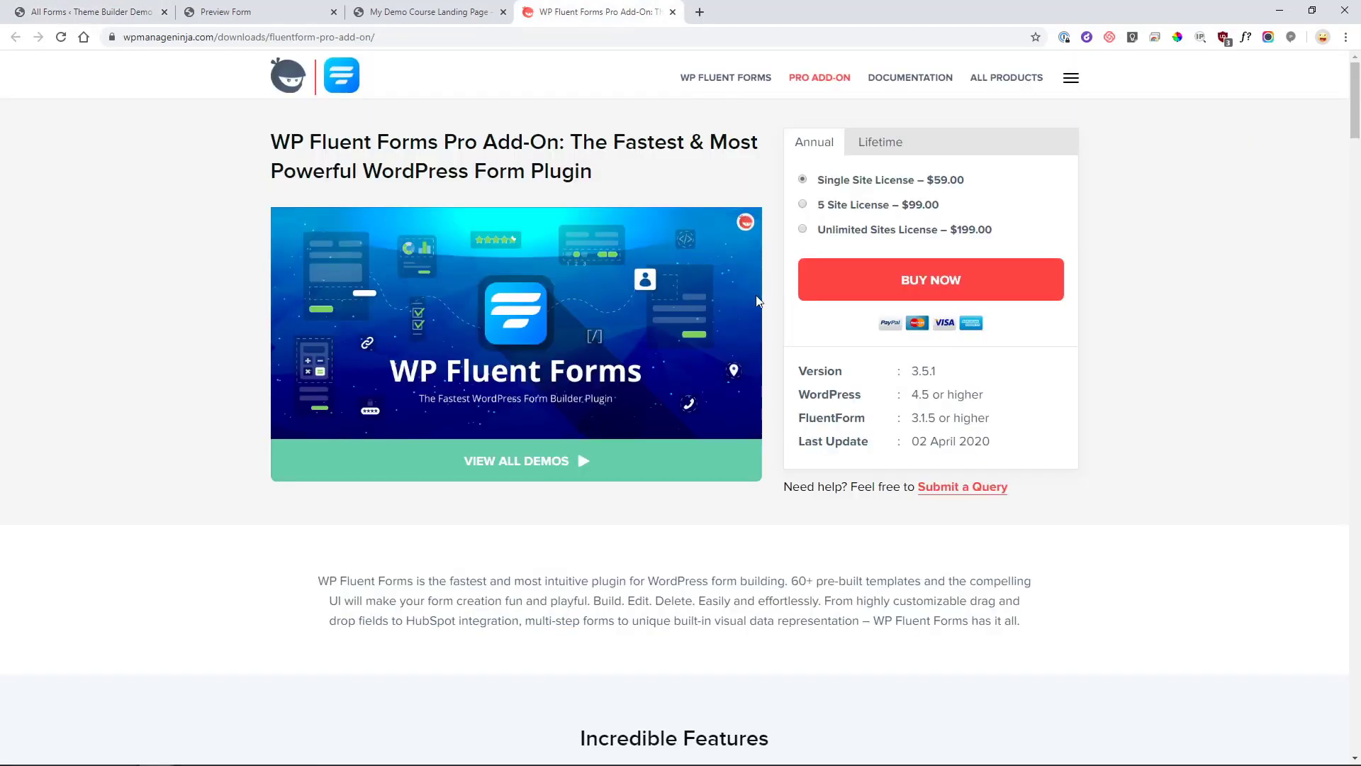
pyautogui.click(889, 152)
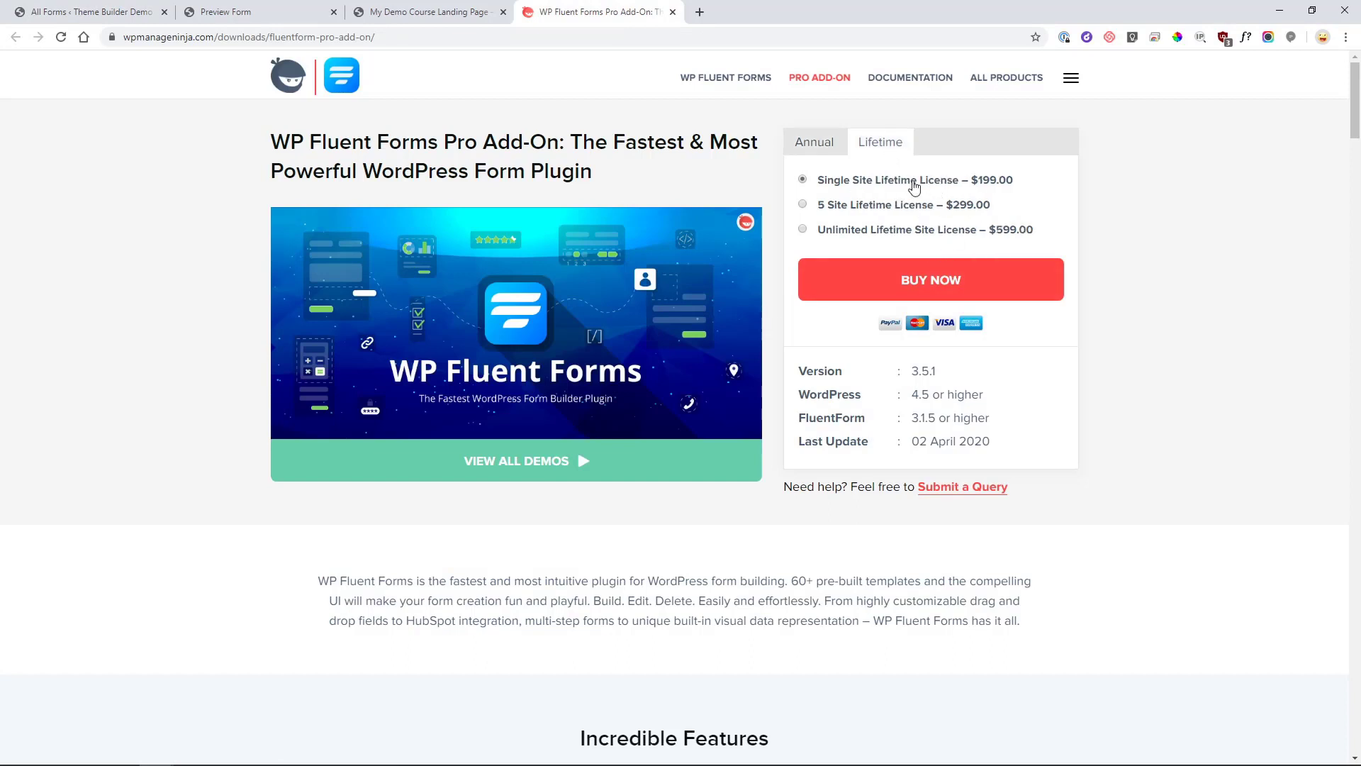
pyautogui.click(814, 154)
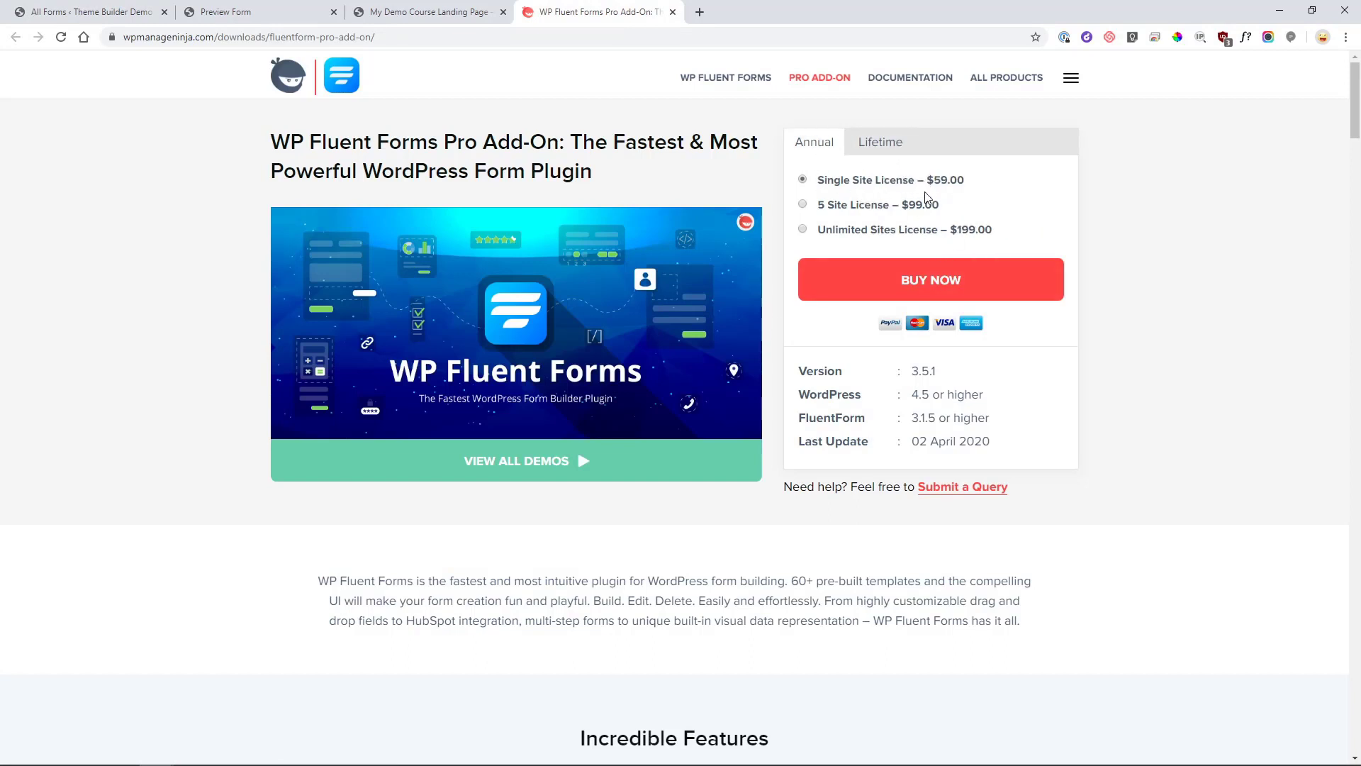